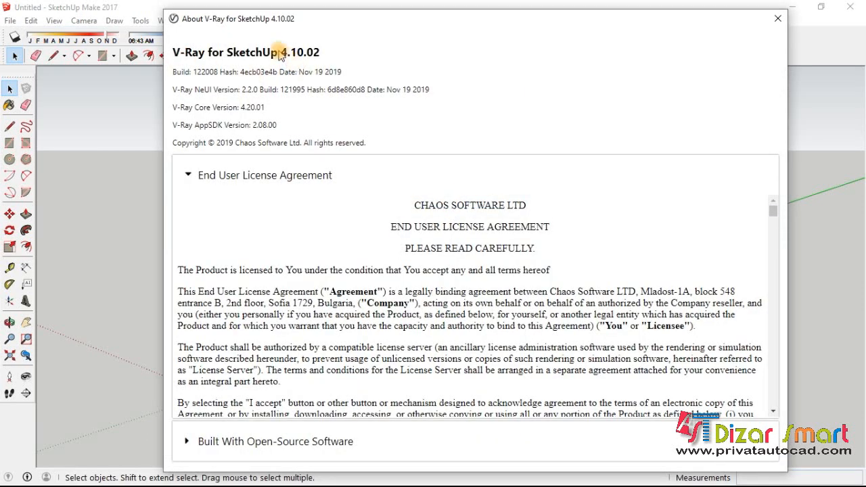
# - Close the About V-Ray window, switch to the browser and view the SketchUnesia and Komunitas Sketchup Indonesia Facebook groups
pyautogui.click(778, 19)
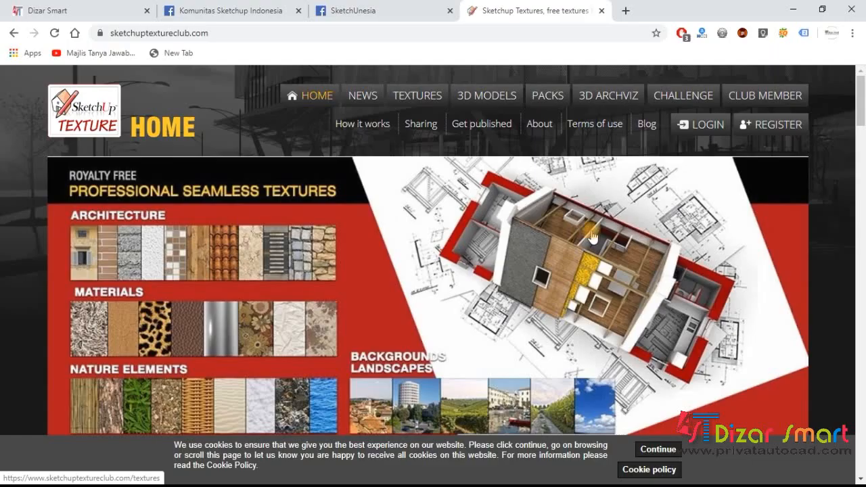
pyautogui.click(387, 10)
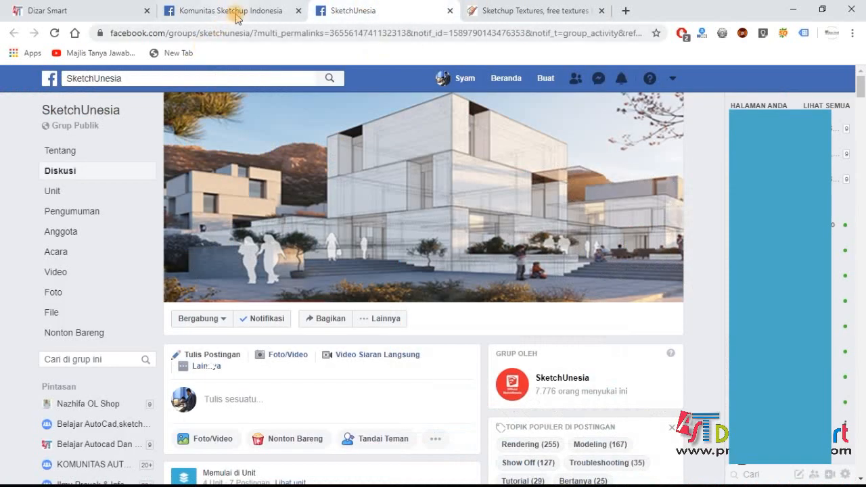
pyautogui.click(237, 13)
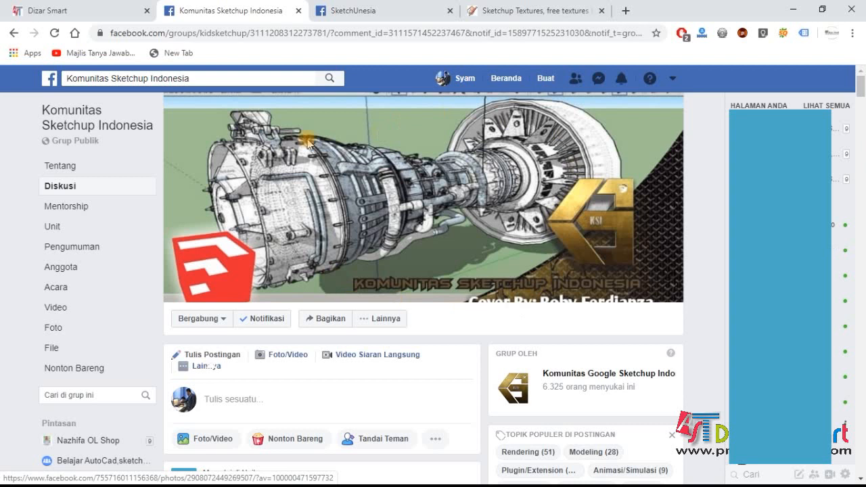
pyautogui.hotkey('ctrl', 'Tab')
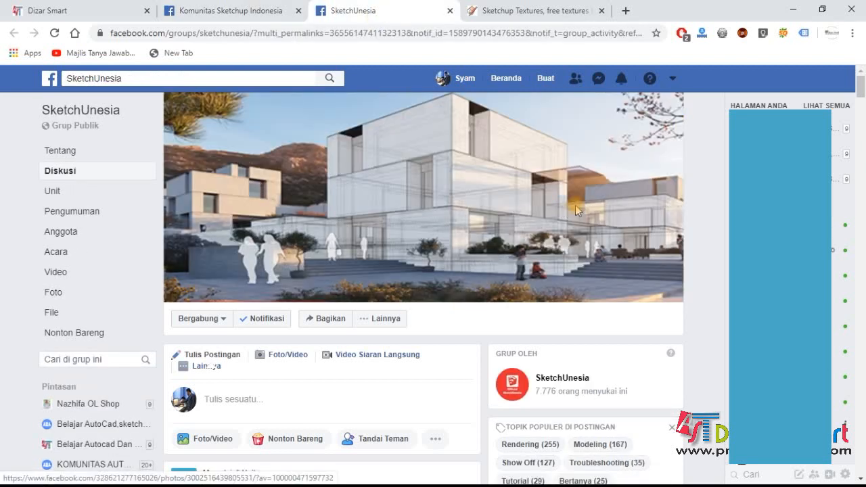
# - View the Textures section of the Sketchup Texture Club site and expand its Architecture category
pyautogui.click(530, 10)
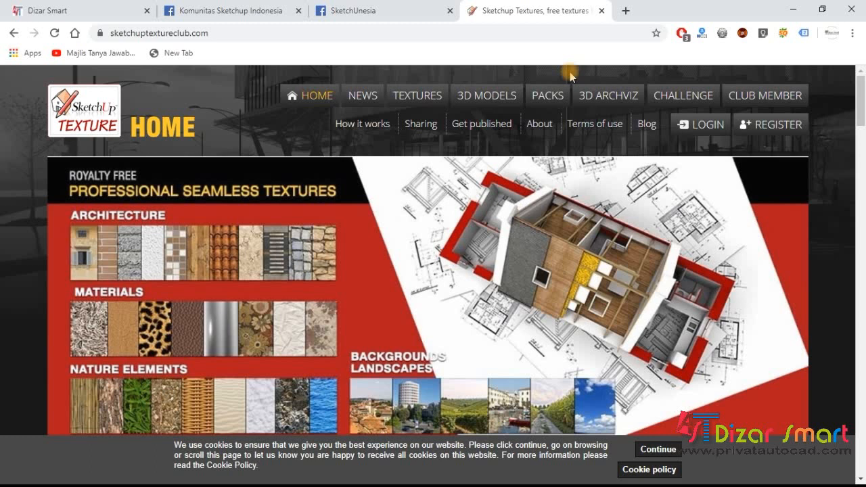
pyautogui.click(422, 102)
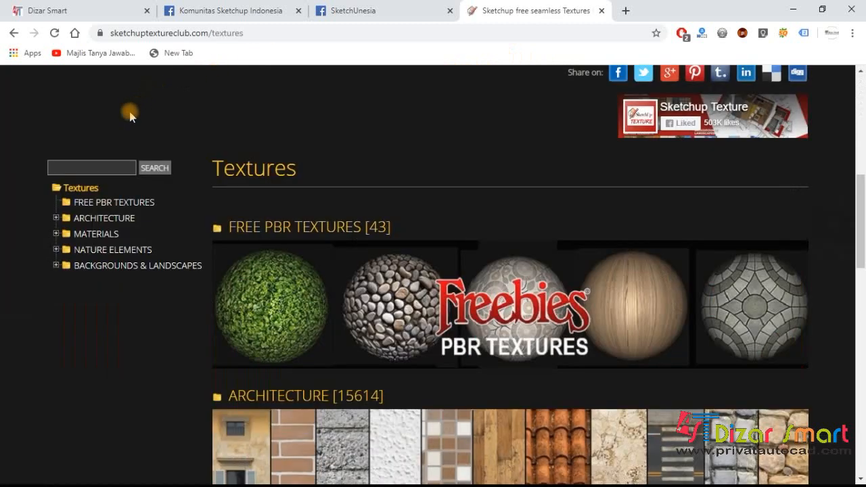
pyautogui.click(56, 218)
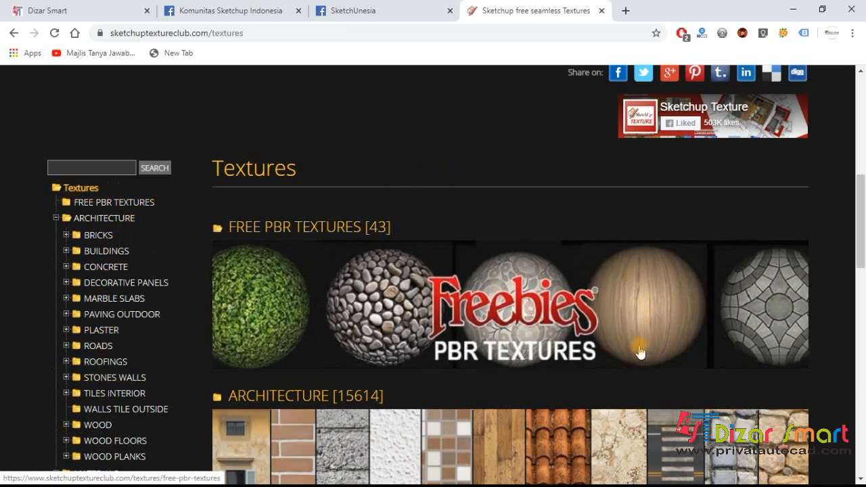
pyautogui.scroll(10, 640, 352)
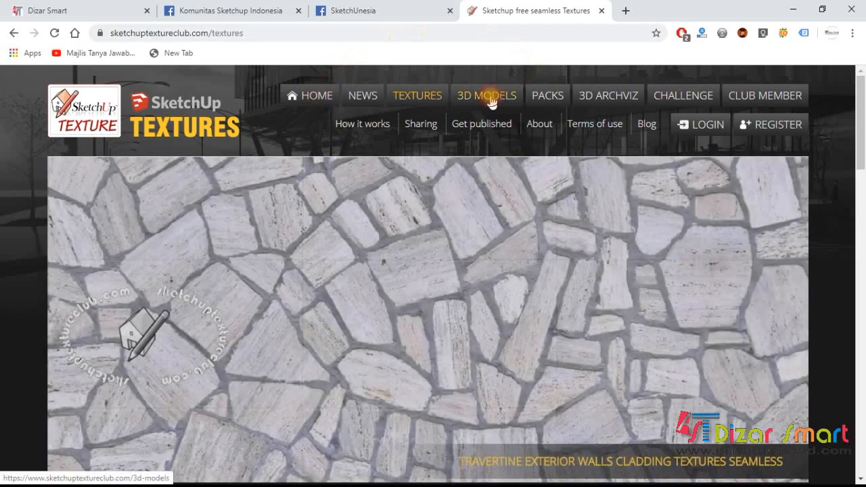
# - Open the 3D Models section of the Sketchup Texture Club site and examine its model categories
pyautogui.click(487, 95)
pyautogui.scroll(-3, 548, 164)
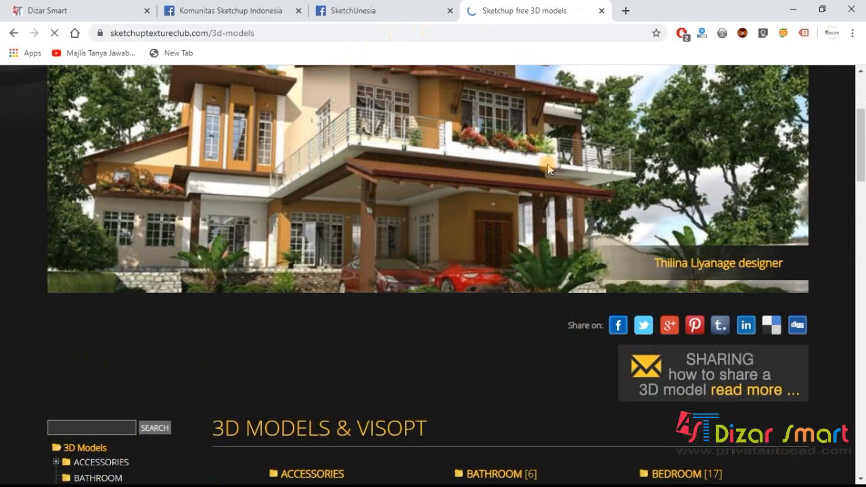
pyautogui.scroll(-3, 524, 183)
pyautogui.scroll(-2, 525, 182)
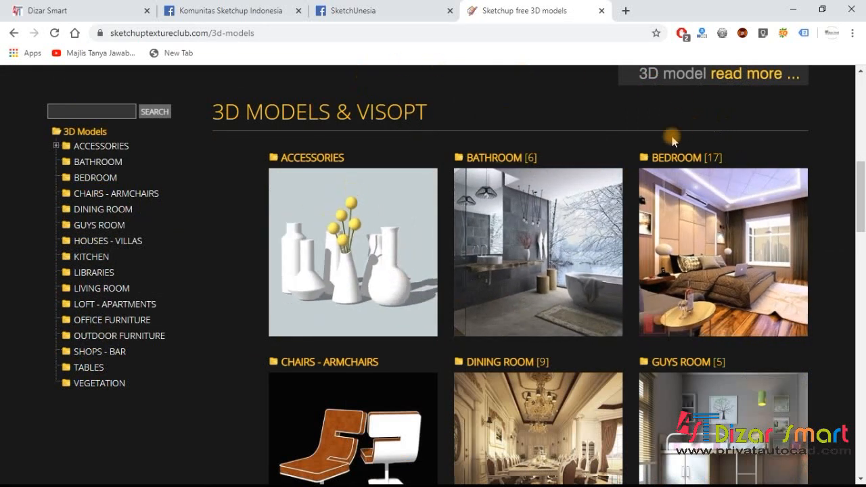
pyautogui.scroll(-3, 563, 286)
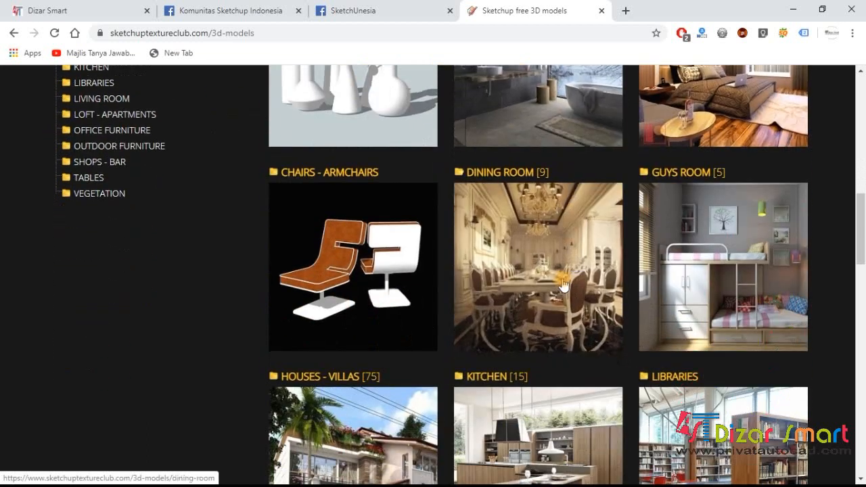
pyautogui.scroll(-5, 562, 291)
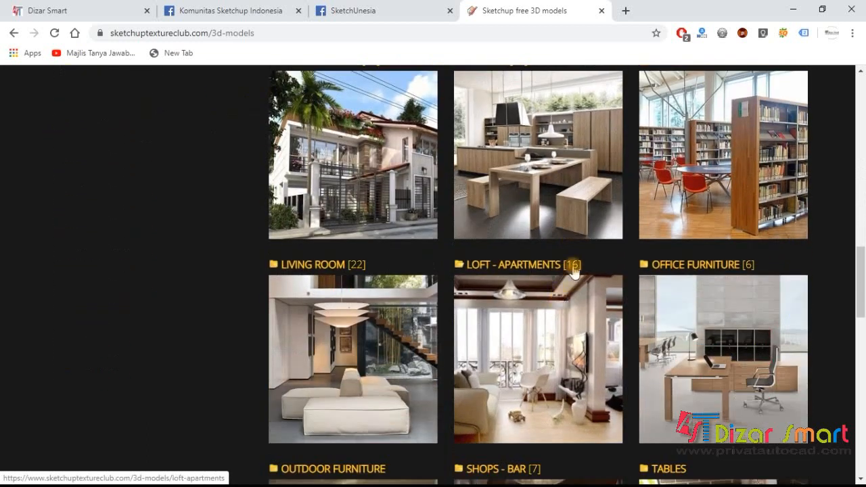
pyautogui.scroll(-4, 441, 360)
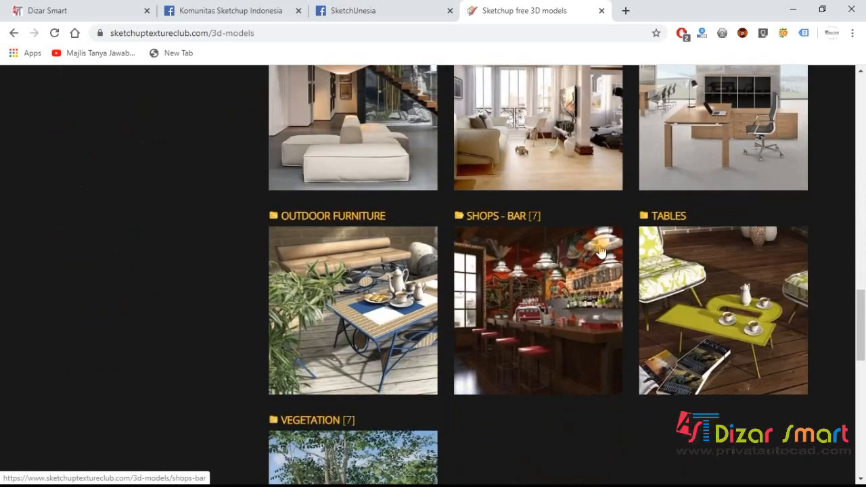
pyautogui.scroll(-2, 621, 340)
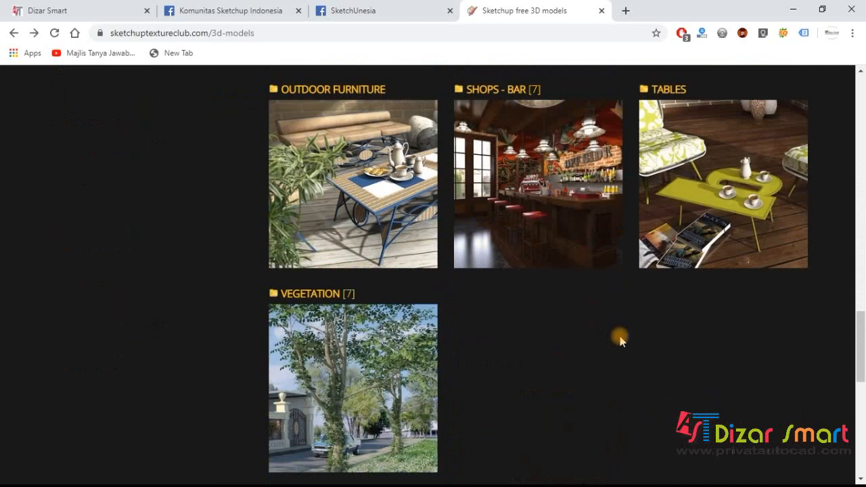
pyautogui.scroll(5, 621, 341)
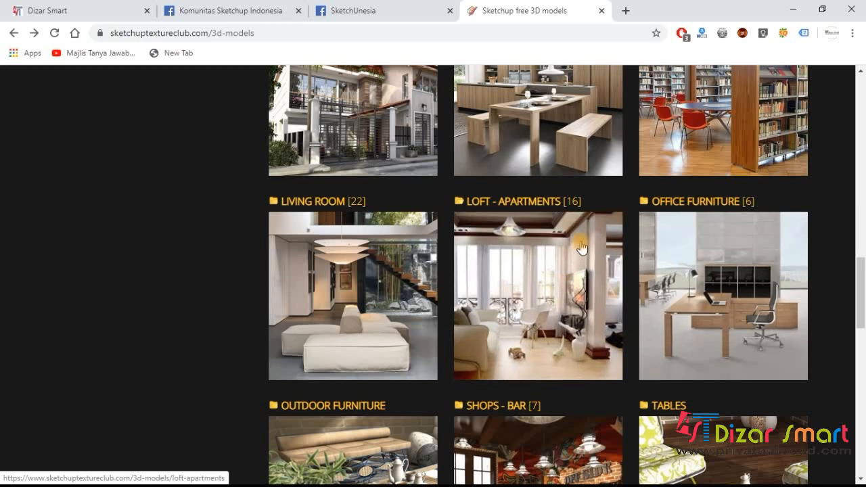
pyautogui.scroll(3, 581, 248)
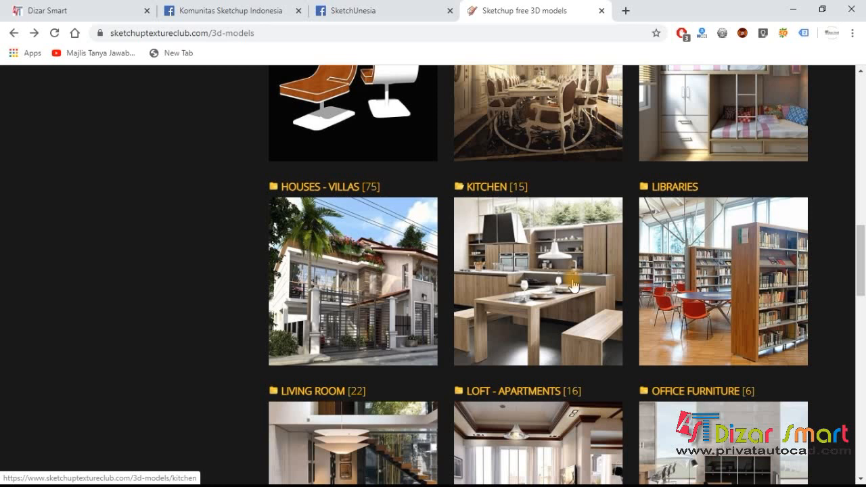
pyautogui.scroll(10, 572, 284)
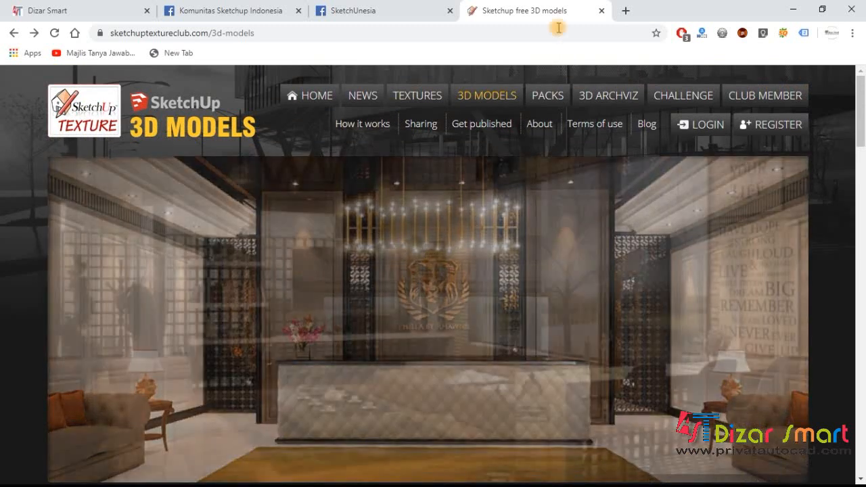
# - Close both Facebook group pages and open the "Tutorial Vray Next 4 Sketchup" post on the Dizar Smart site
pyautogui.click(299, 11)
pyautogui.click(299, 10)
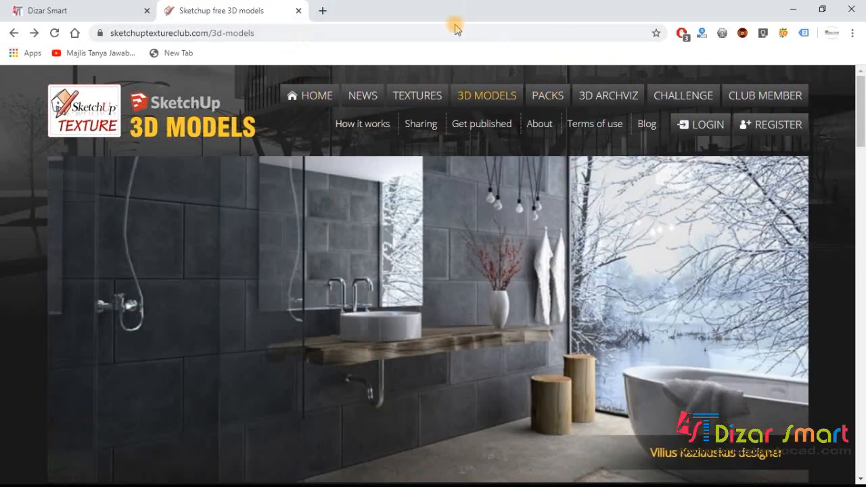
pyautogui.click(124, 13)
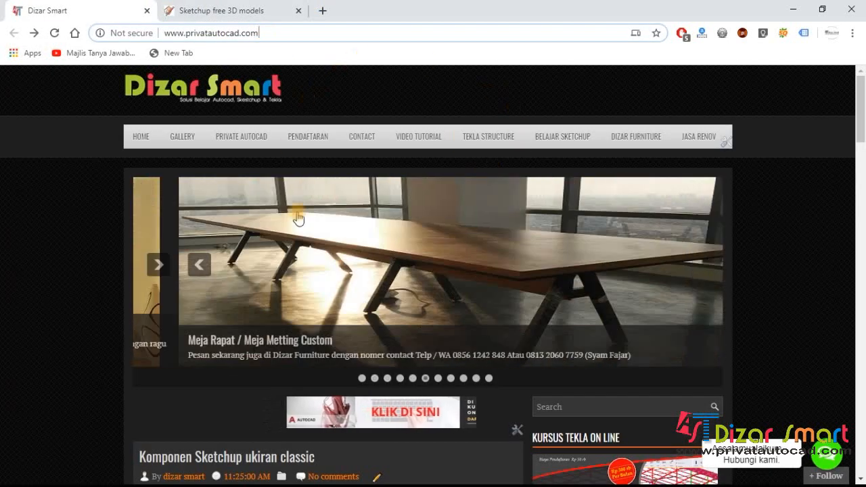
pyautogui.scroll(-2, 477, 225)
pyautogui.scroll(-3, 477, 225)
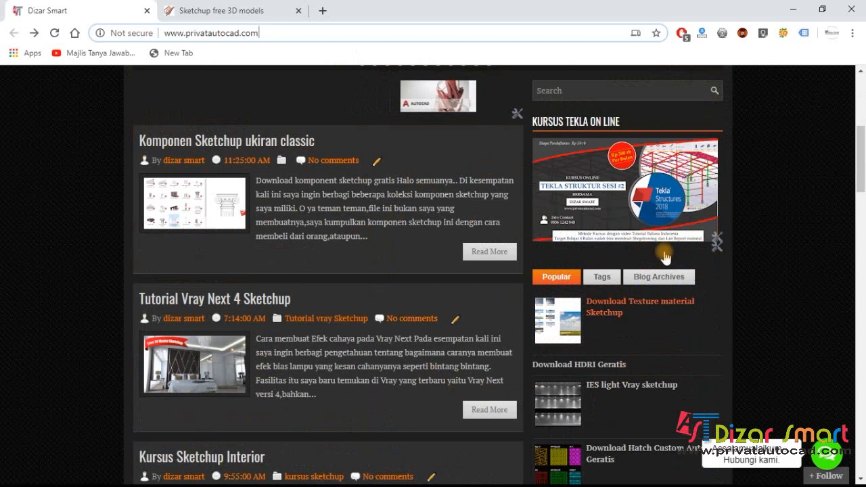
pyautogui.scroll(-1, 297, 352)
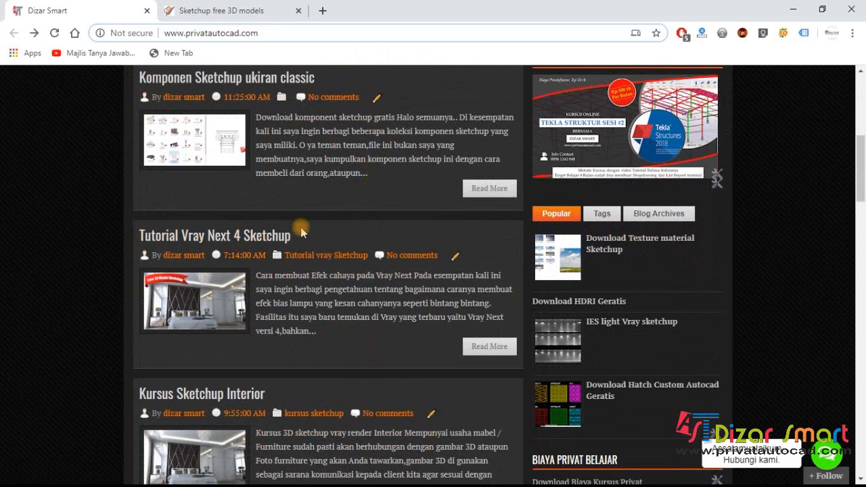
pyautogui.click(270, 236)
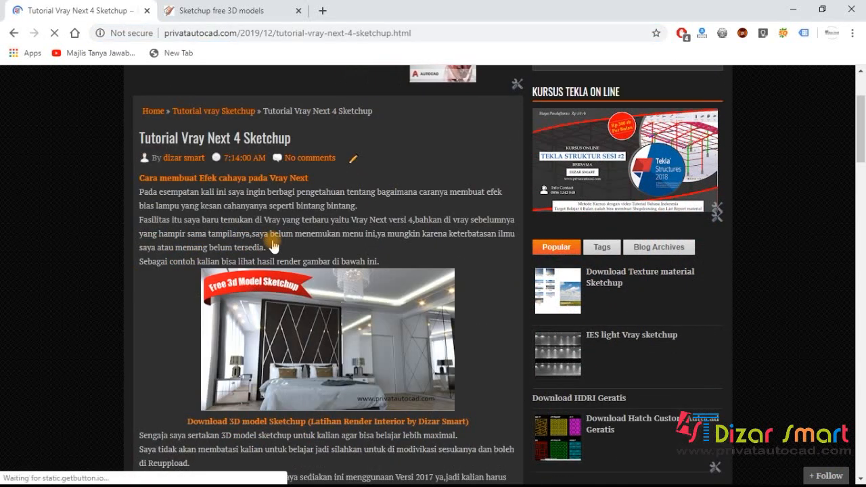
# - View the post's bedroom render enlarged and download the linked Latihan Interior Dizar smart.7z model archive from Google Drive
pyautogui.click(350, 360)
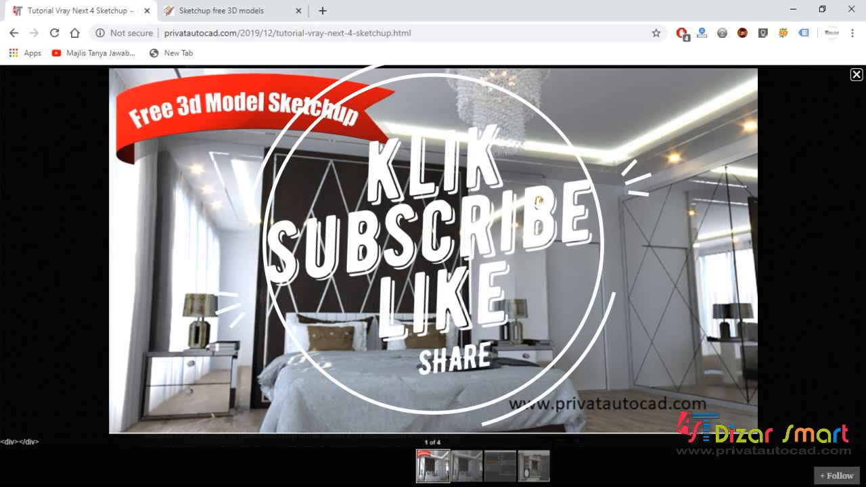
pyautogui.click(857, 76)
pyautogui.scroll(-1, 732, 134)
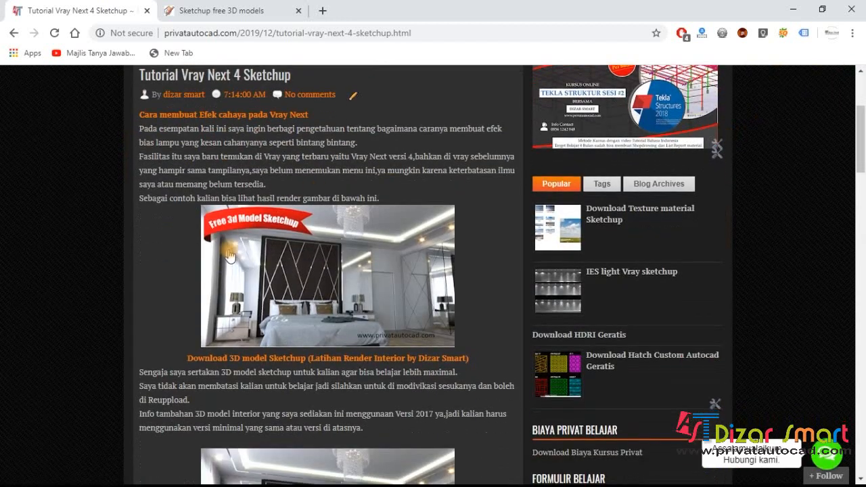
pyautogui.scroll(-1, 231, 256)
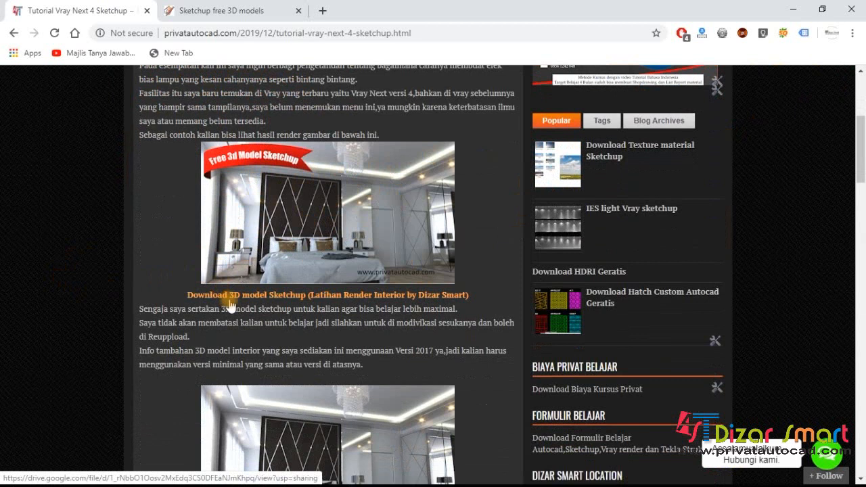
pyautogui.click(287, 301)
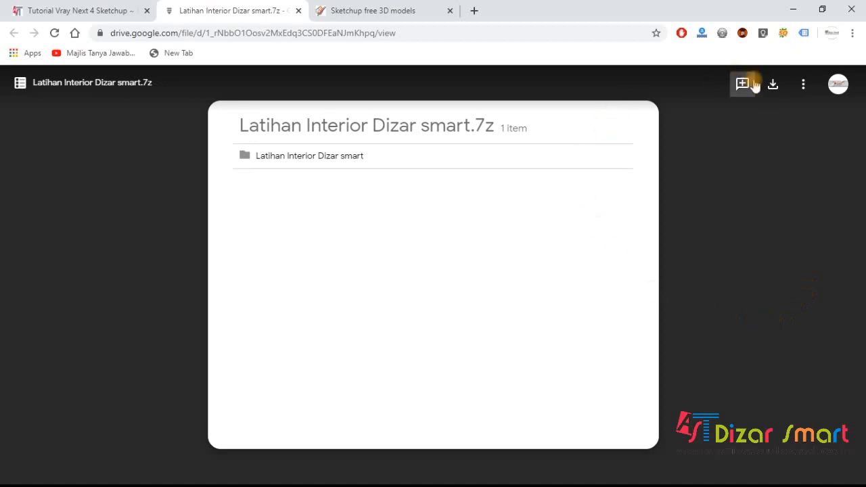
pyautogui.click(772, 85)
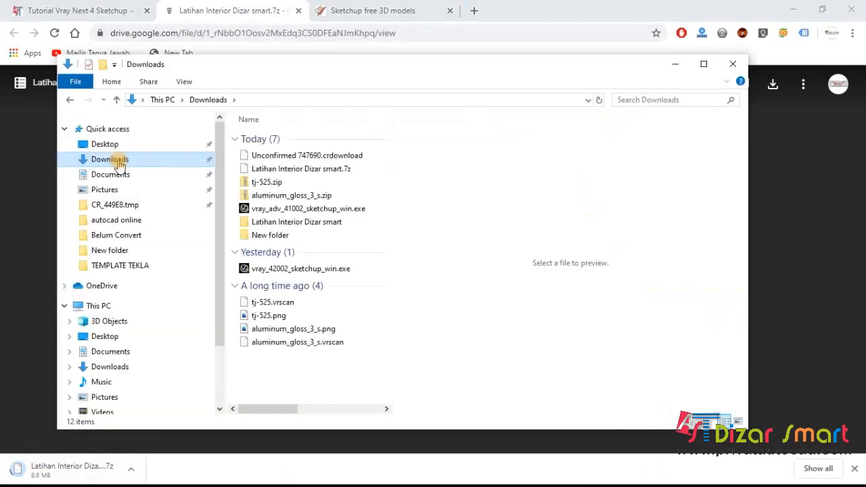
# - Extract the Latihan Interior Dizar smart.7z archive directly into the Downloads folder with 7-Zip
pyautogui.click(296, 169)
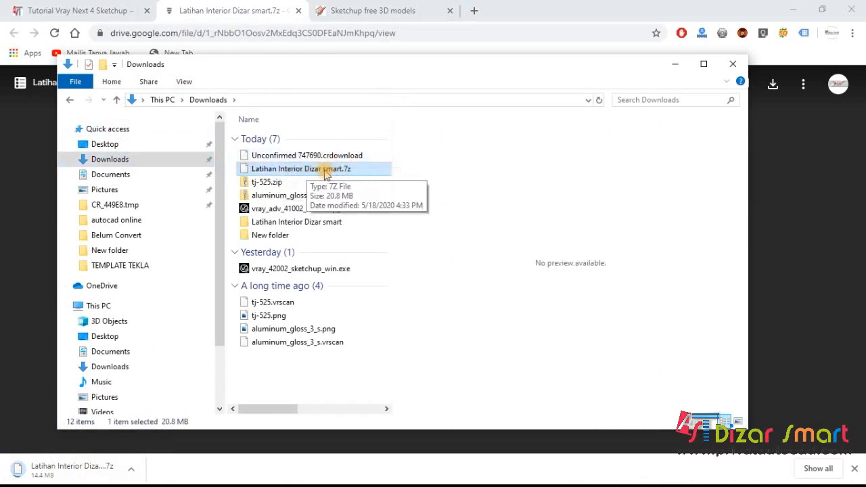
pyautogui.rightClick(285, 169)
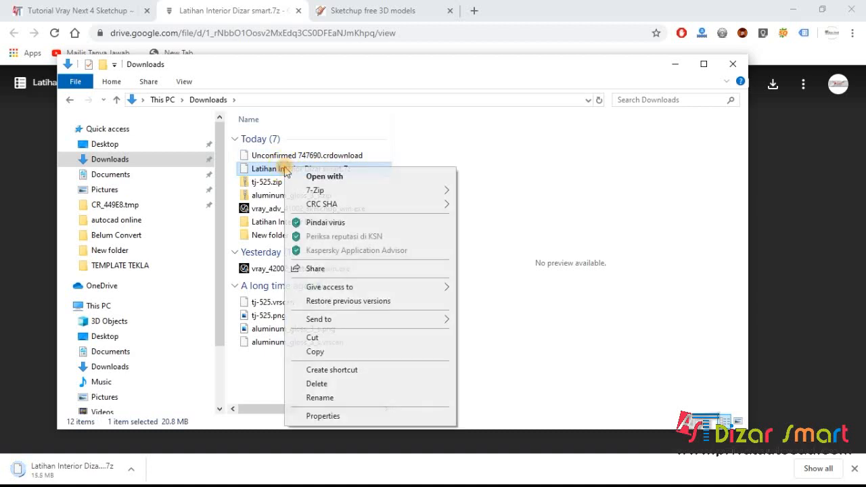
pyautogui.moveTo(315, 190)
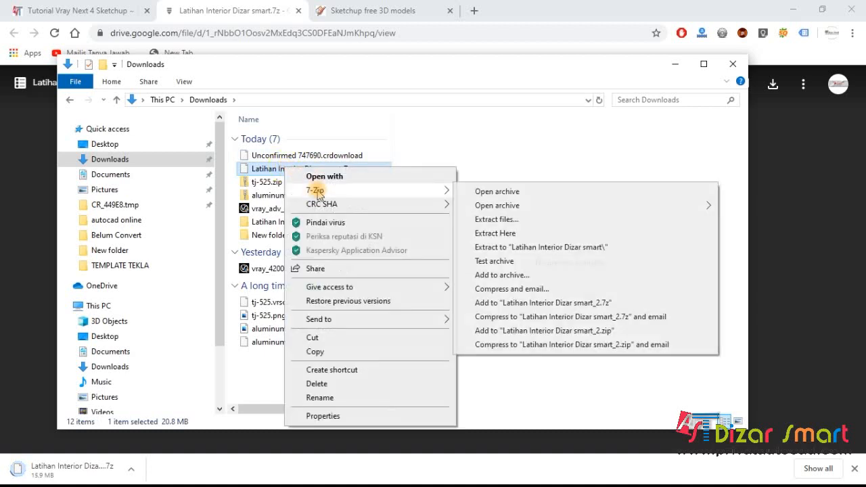
pyautogui.click(514, 235)
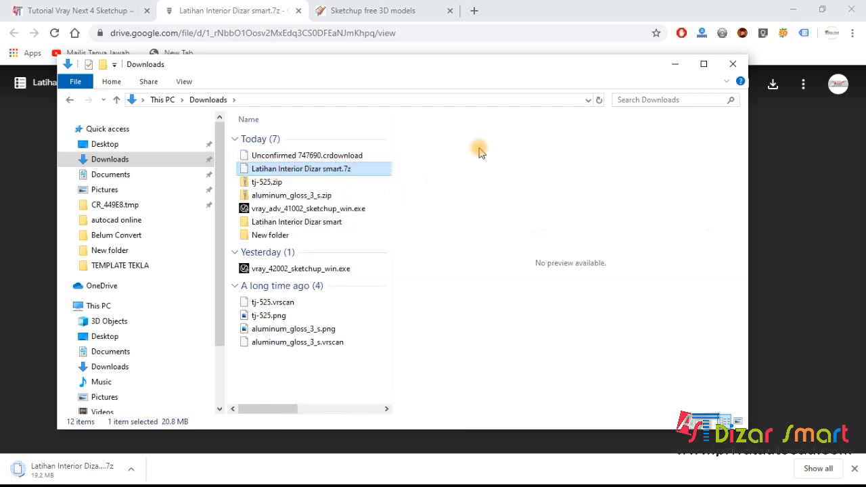
# - Open vray nex 4.1 interior.skp from the Latihan Interior Dizar smart folder in SketchUp 2017
pyautogui.click(323, 226)
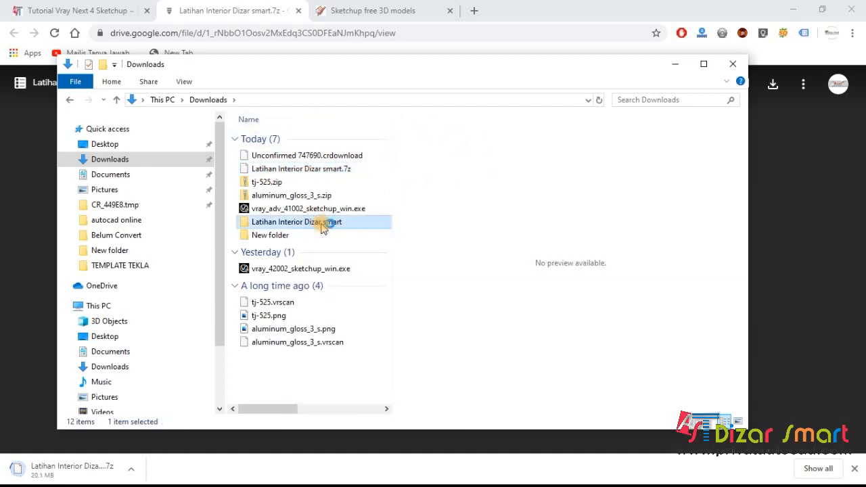
pyautogui.doubleClick(323, 225)
pyautogui.click(322, 138)
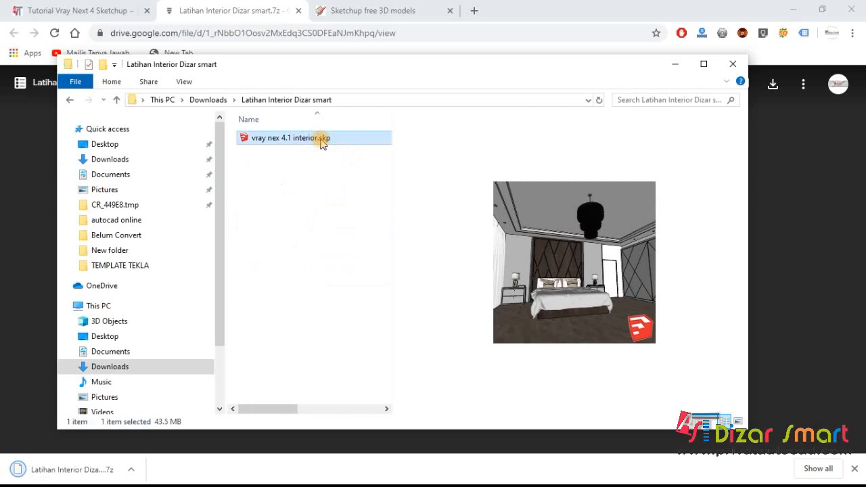
pyautogui.rightClick(322, 141)
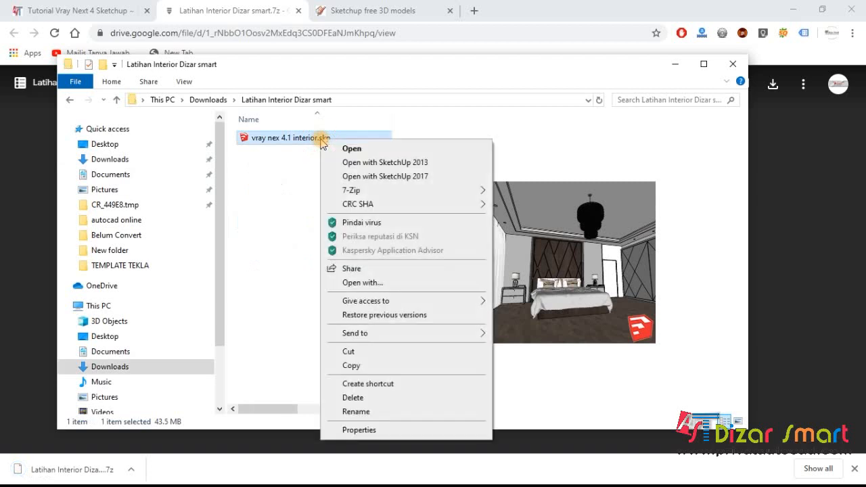
pyautogui.click(415, 177)
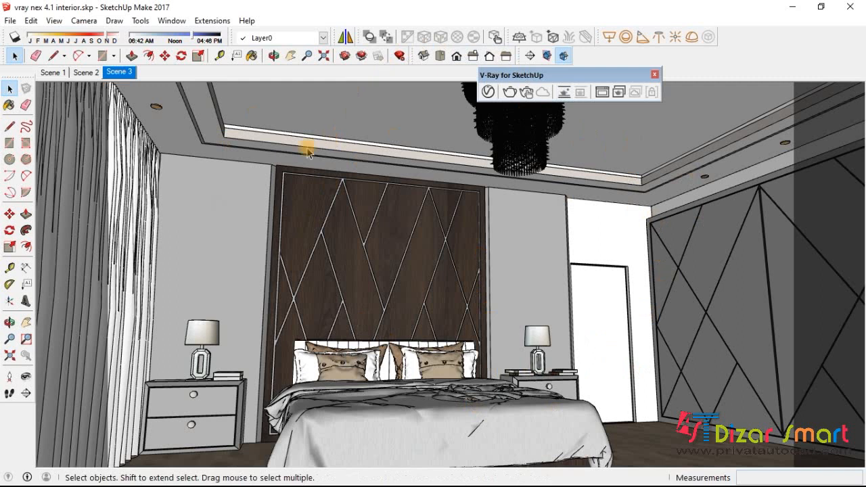
# - Move the room's ceiling straight up about 143 cm to open the view into the bedroom
pyautogui.click(323, 56)
pyautogui.moveTo(346, 199); pyautogui.dragTo(499, 165, button='middle')
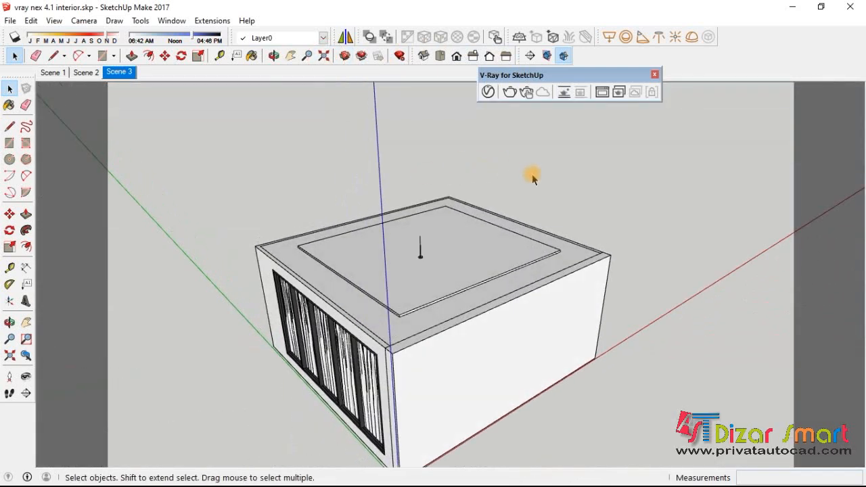
pyautogui.moveTo(464, 285); pyautogui.dragTo(402, 309, button='middle')
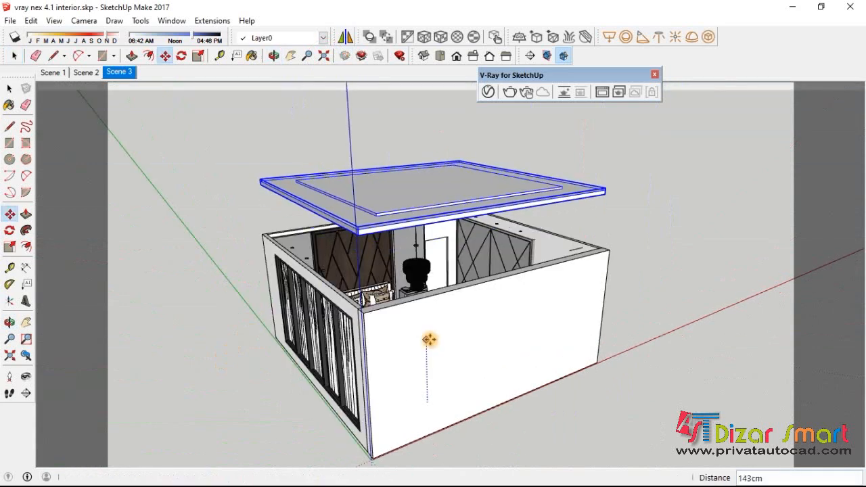
pyautogui.click(429, 339)
pyautogui.press('space')
# - Examine the raised ceiling's underside, the window wall with its curtains, and the furnished bedroom interior
pyautogui.moveTo(429, 338); pyautogui.dragTo(431, 284, button='middle')
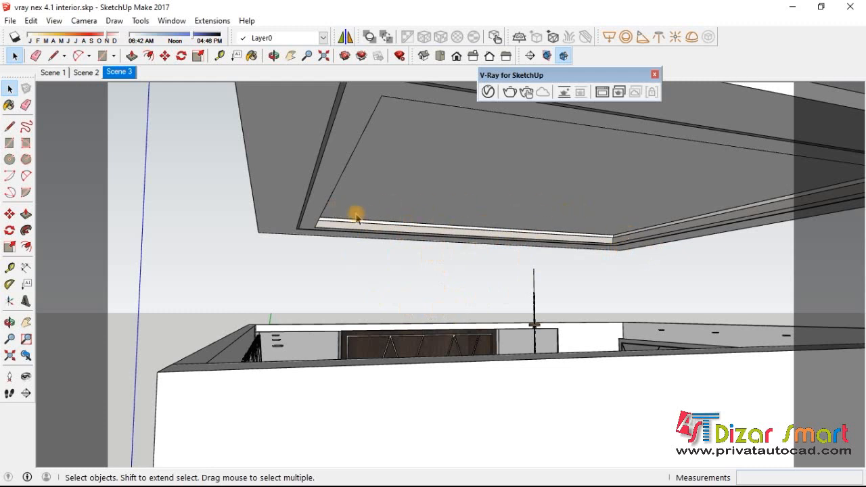
pyautogui.scroll(-10, 356, 217)
pyautogui.moveTo(421, 213); pyautogui.dragTo(482, 320, button='middle')
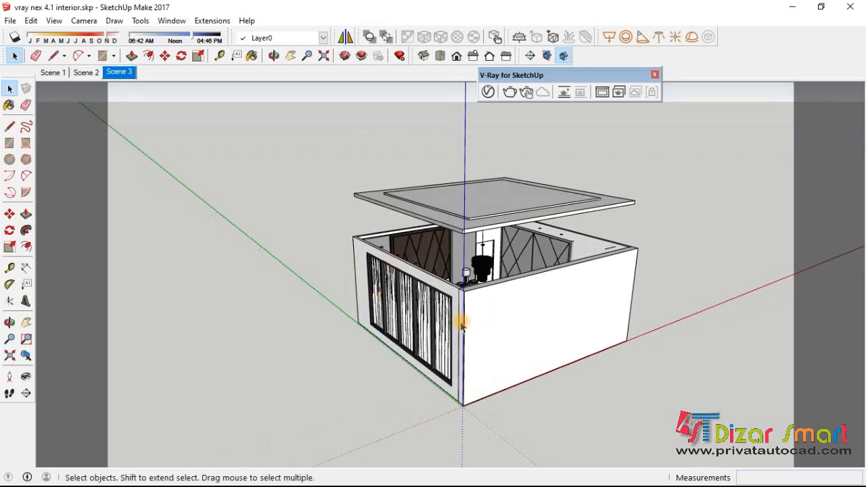
pyautogui.scroll(3, 400, 310)
pyautogui.moveTo(437, 331); pyautogui.dragTo(474, 257, button='middle')
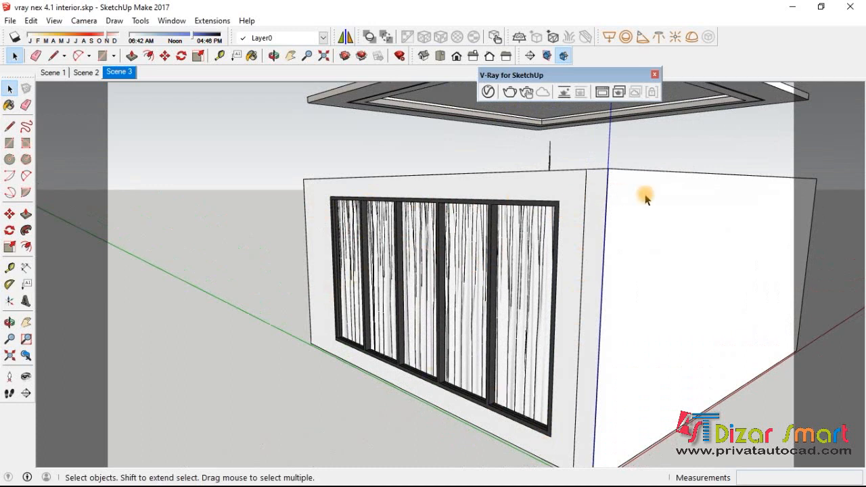
pyautogui.moveTo(643, 198); pyautogui.dragTo(362, 261, button='middle')
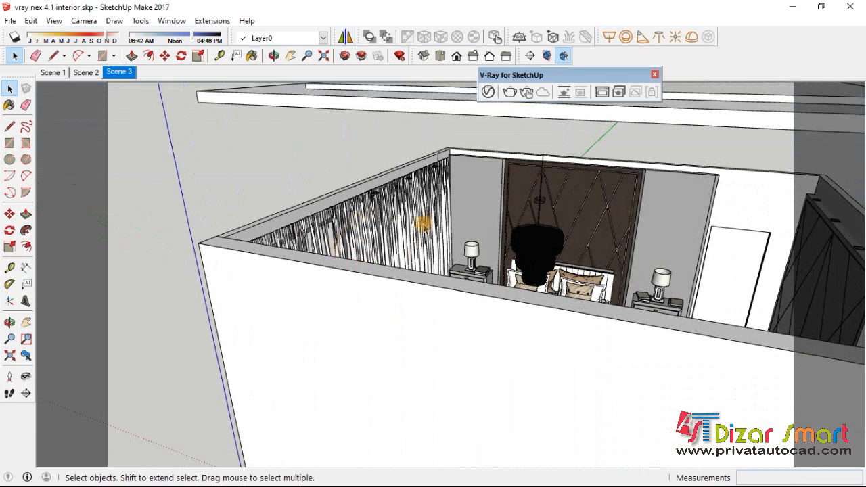
pyautogui.moveTo(467, 238); pyautogui.dragTo(426, 256, button='middle')
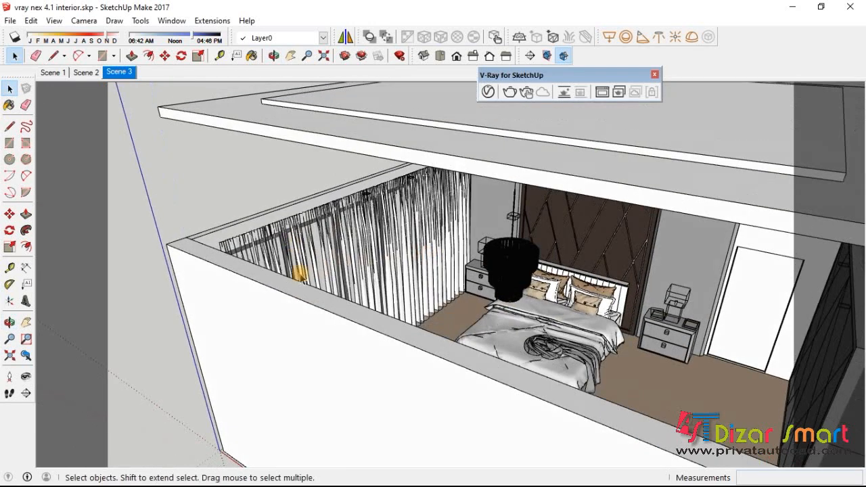
pyautogui.scroll(3, 334, 249)
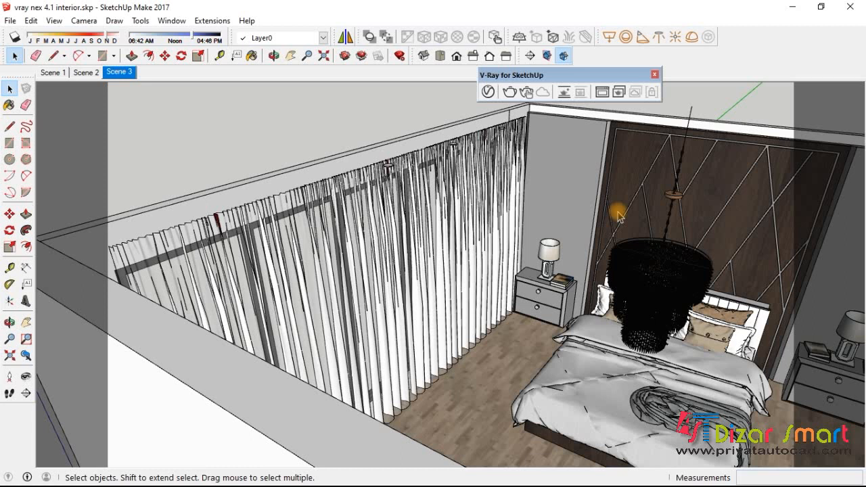
# - Undo the ceiling move and return to the Scene 3 view
pyautogui.hotkey('shift', 'z')
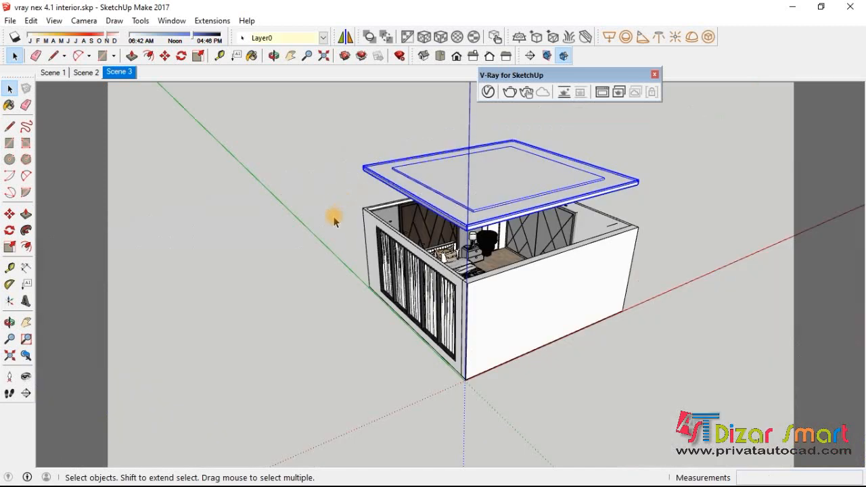
pyautogui.hotkey('ctrl', 'z')
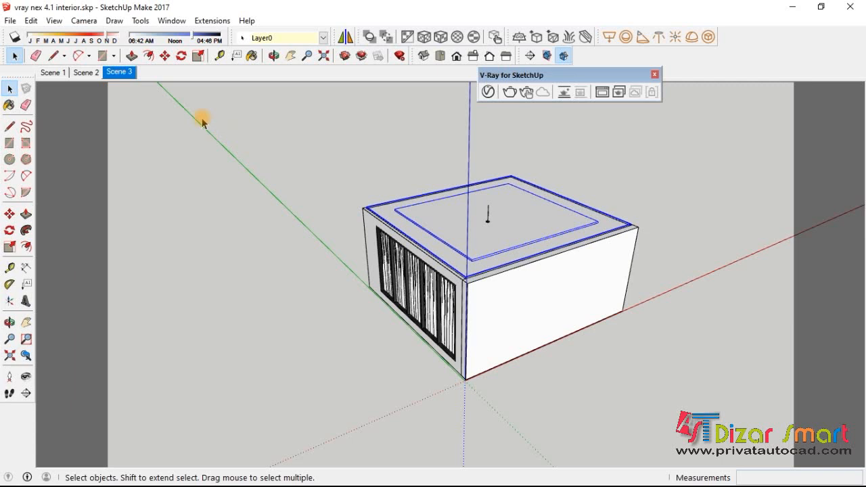
pyautogui.click(119, 73)
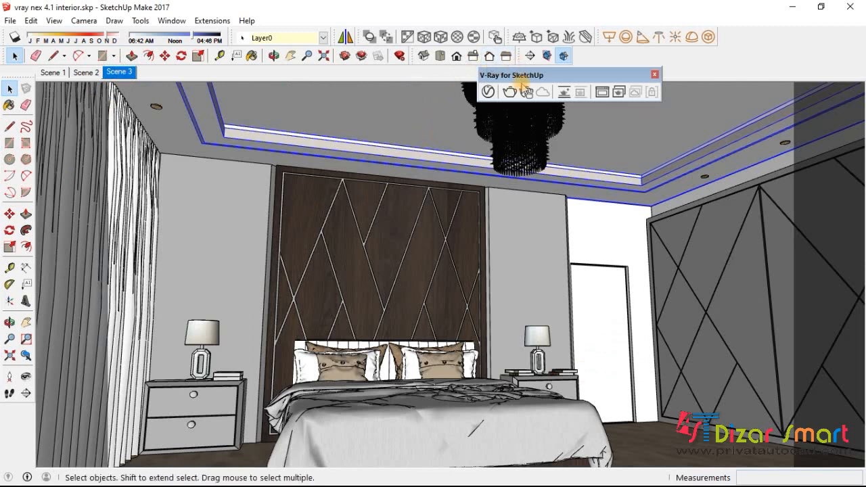
# - Open the V-Ray Asset Editor and show the settings of material 1 beside the materials list
pyautogui.click(488, 95)
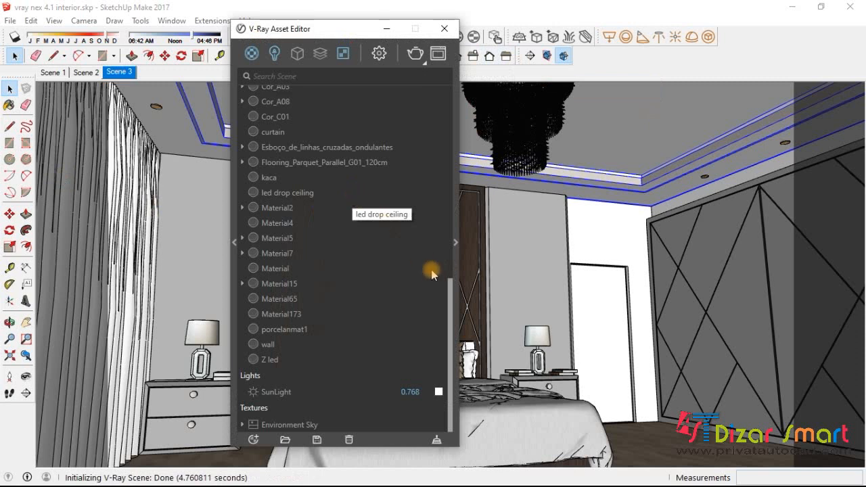
pyautogui.scroll(10, 426, 270)
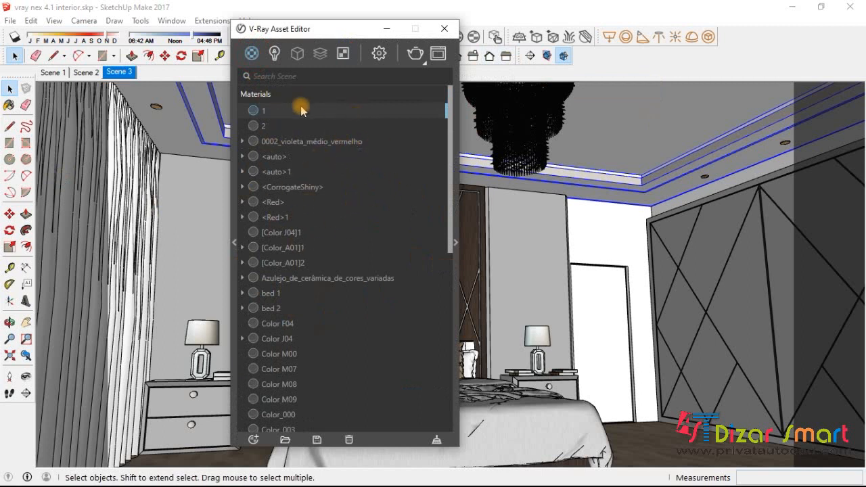
pyautogui.click(456, 243)
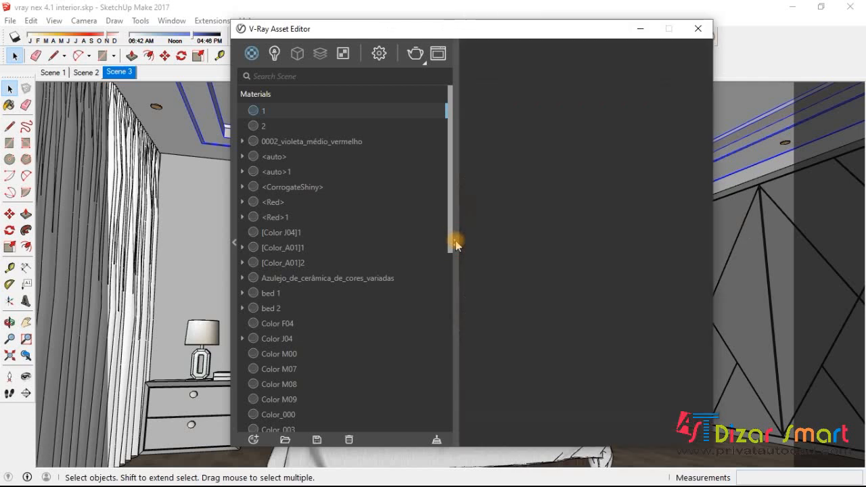
pyautogui.moveTo(576, 29); pyautogui.dragTo(402, 55)
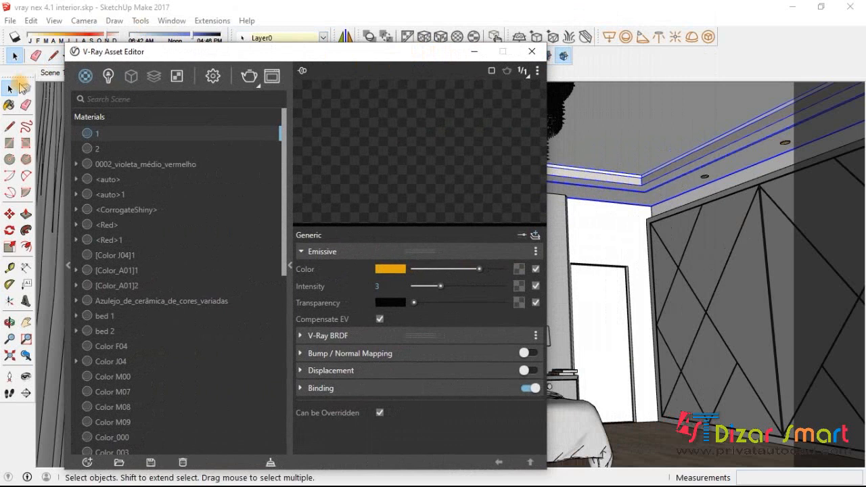
# - Sample the bedroom floor's parquet material from the model to bring up its V-Ray settings
pyautogui.click(8, 106)
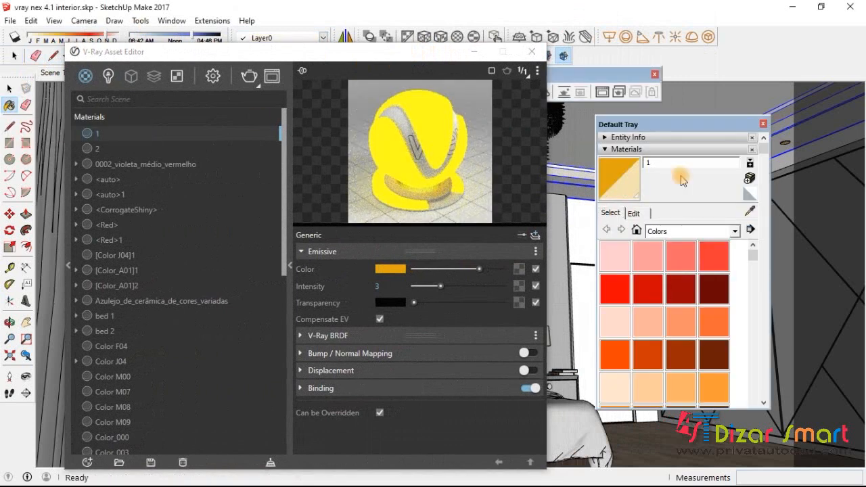
pyautogui.click(748, 214)
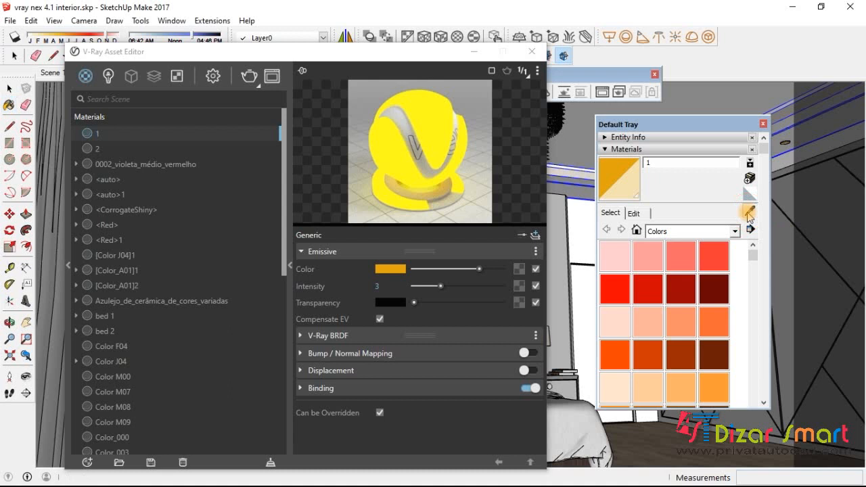
pyautogui.click(750, 213)
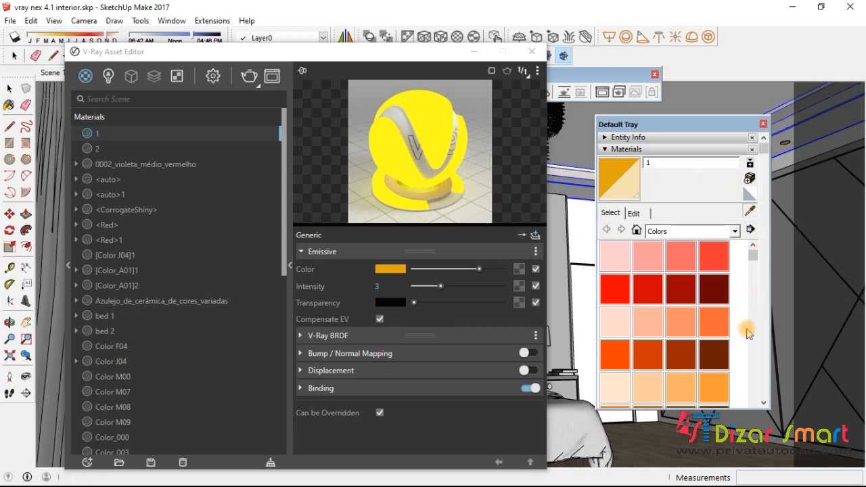
pyautogui.click(670, 447)
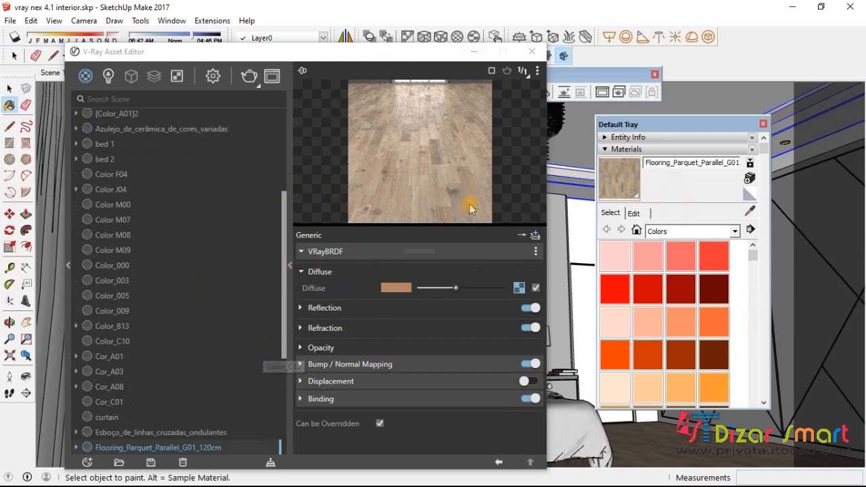
pyautogui.moveTo(286, 207); pyautogui.dragTo(282, 313)
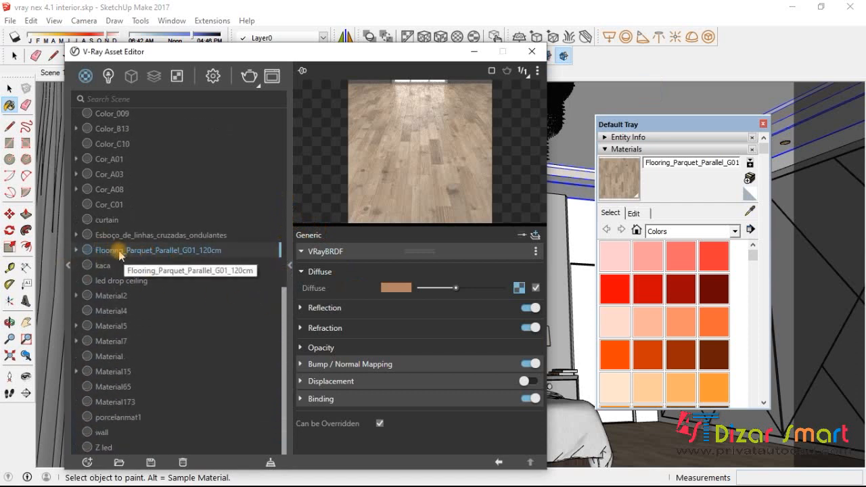
pyautogui.click(646, 162)
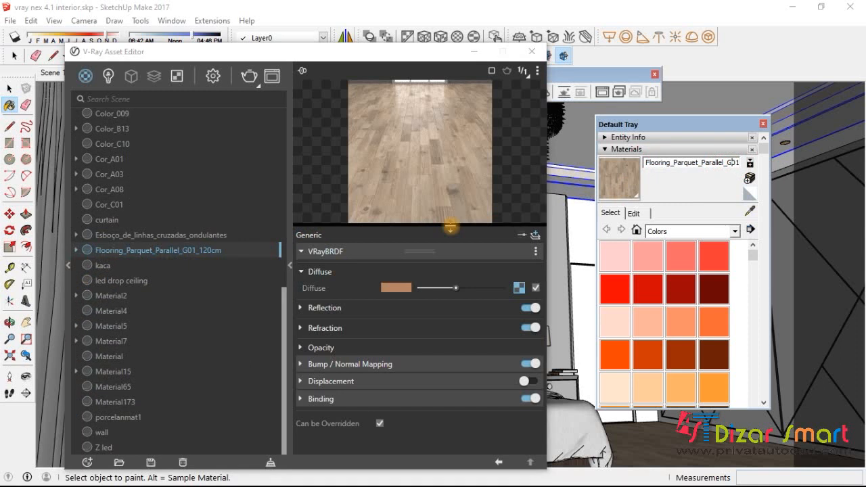
# - Review the parquet material's reflection and bump mapping settings
pyautogui.click(300, 308)
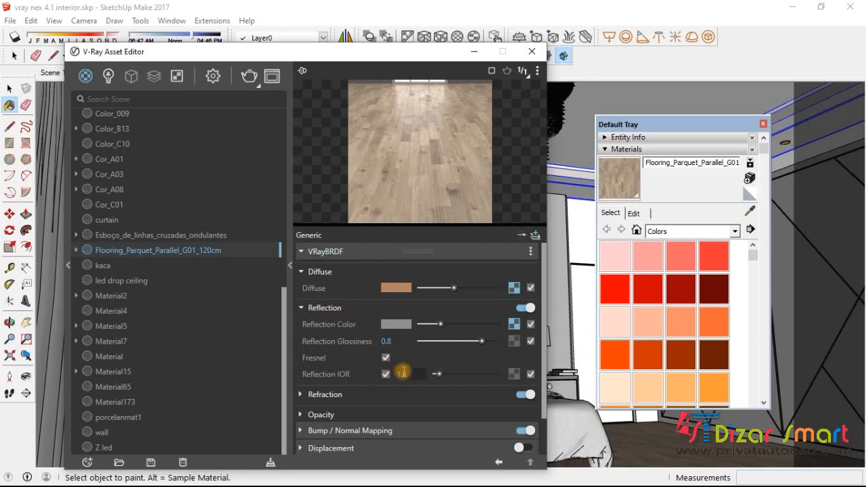
pyautogui.scroll(-2, 401, 374)
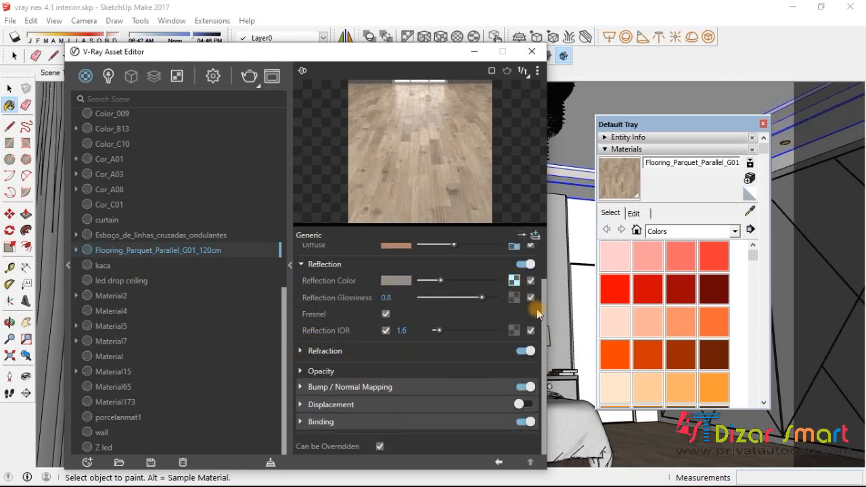
pyautogui.click(416, 388)
pyautogui.click(327, 264)
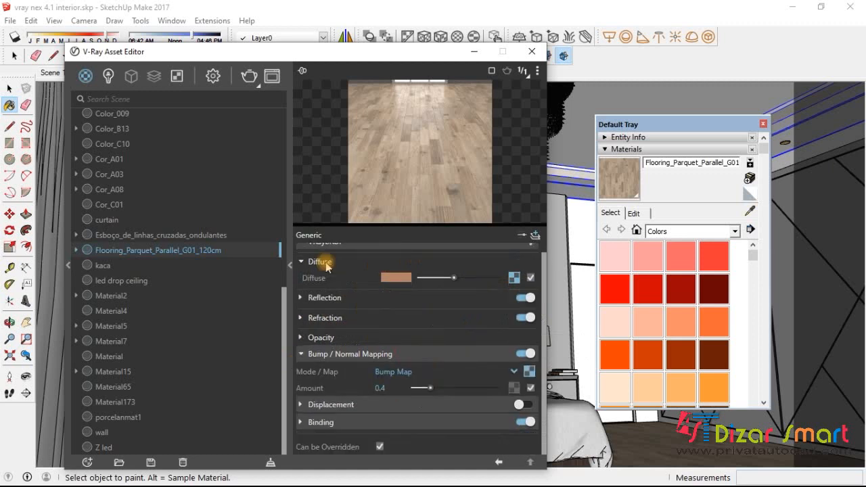
# - Sample the drop ceiling's LED strip material to view its emissive settings, and close the materials tray
pyautogui.click(749, 213)
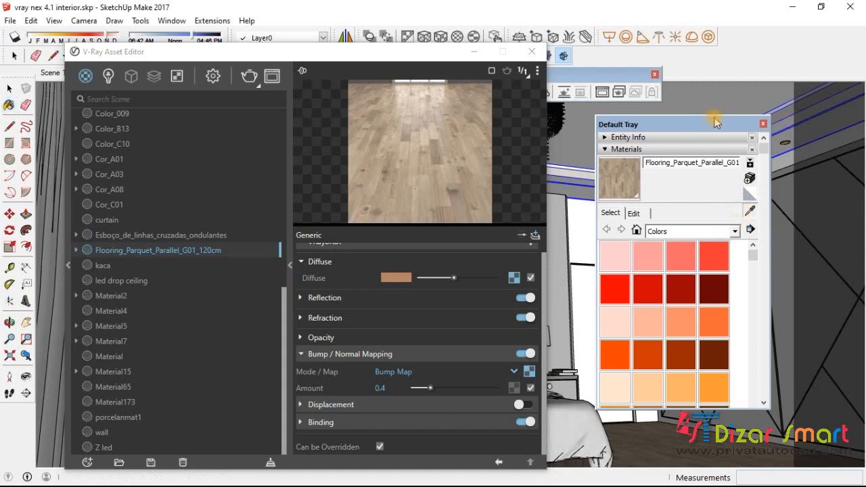
pyautogui.moveTo(716, 122); pyautogui.dragTo(706, 262)
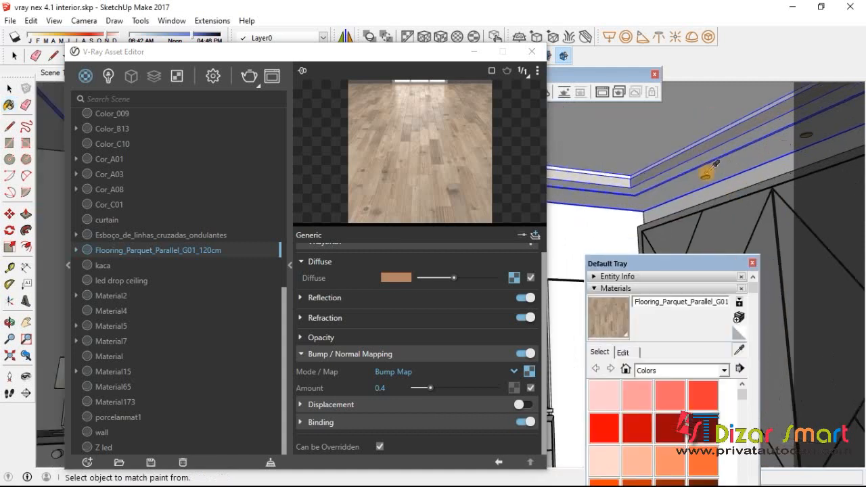
pyautogui.click(594, 175)
pyautogui.moveTo(677, 209)
pyautogui.mouseDown(button='middle')
pyautogui.moveTo(673, 222)
pyautogui.moveTo(699, 228)
pyautogui.moveTo(679, 232)
pyautogui.moveTo(687, 247)
pyautogui.moveTo(664, 144)
pyautogui.moveTo(681, 161)
pyautogui.moveTo(704, 234)
pyautogui.moveTo(711, 185)
pyautogui.moveTo(724, 271)
pyautogui.mouseUp(button='middle')
pyautogui.click(739, 350)
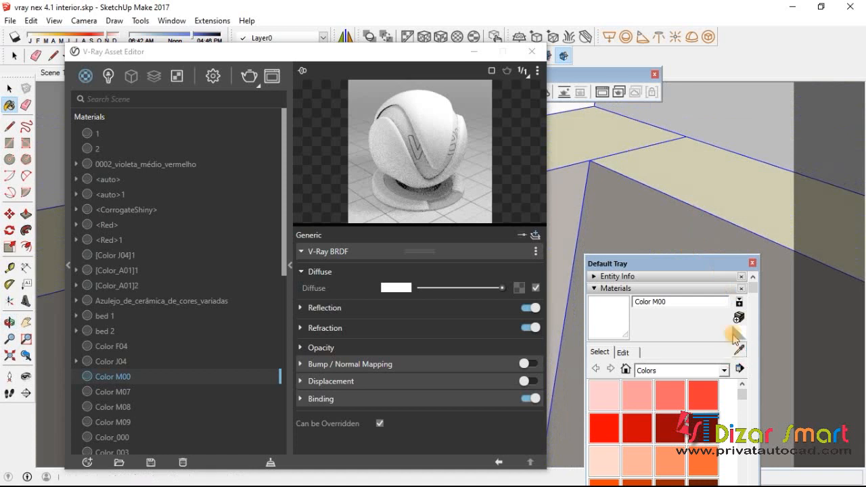
pyautogui.click(661, 163)
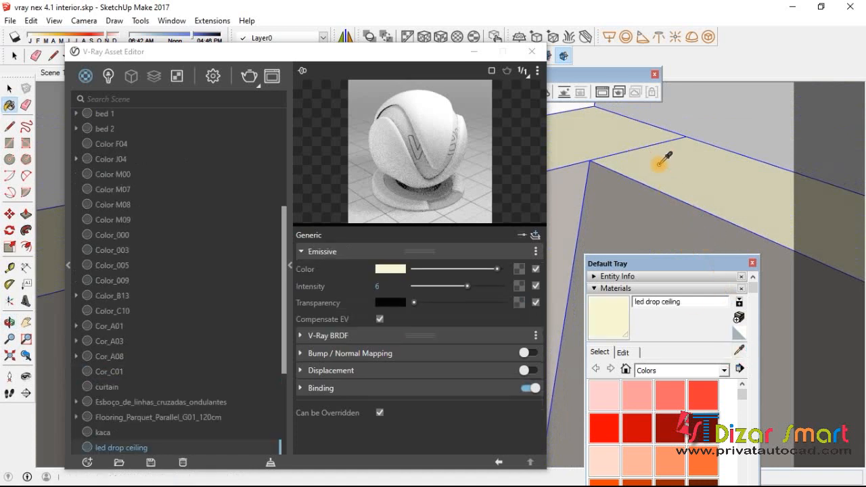
pyautogui.click(694, 305)
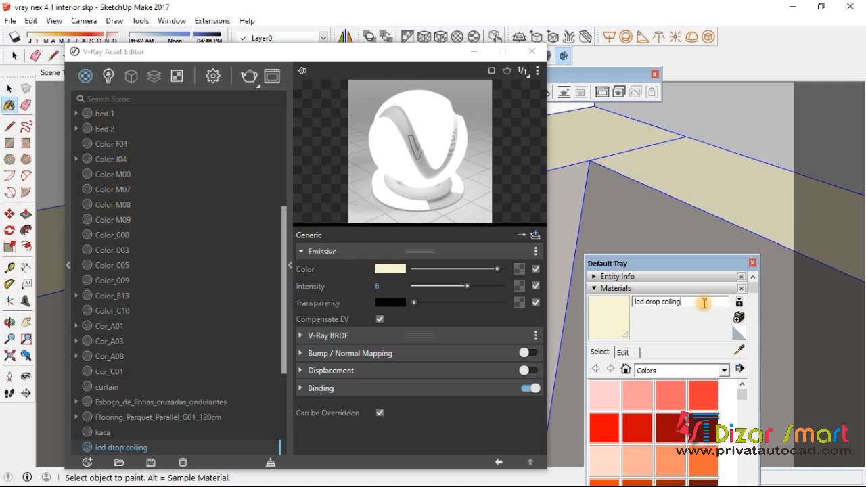
pyautogui.click(753, 263)
pyautogui.click(15, 55)
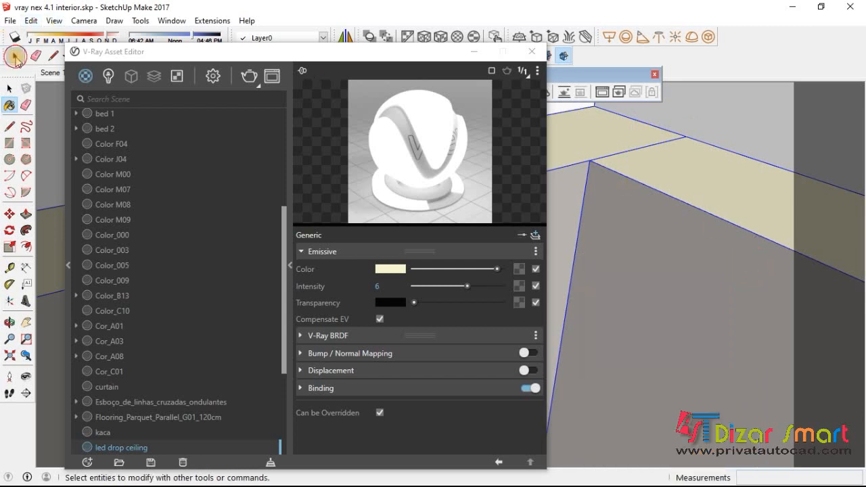
# - Raise the render quality to Very High in the V-Ray render settings
pyautogui.moveTo(391, 52); pyautogui.dragTo(498, 32)
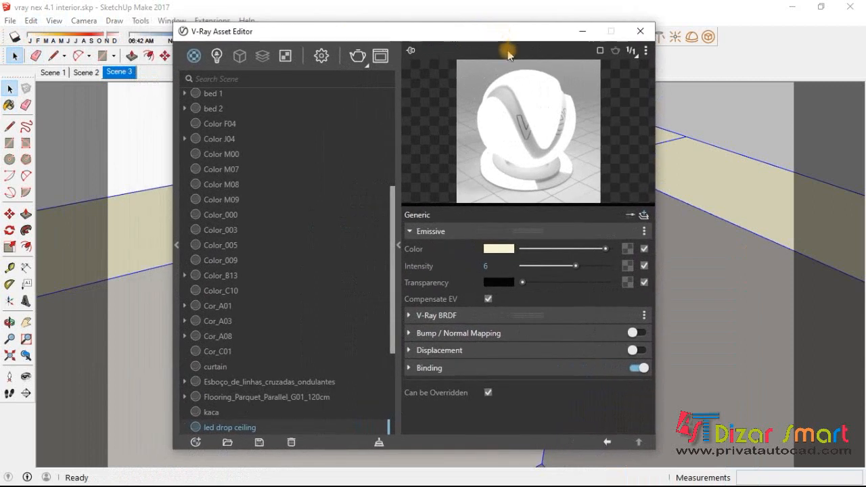
pyautogui.click(322, 57)
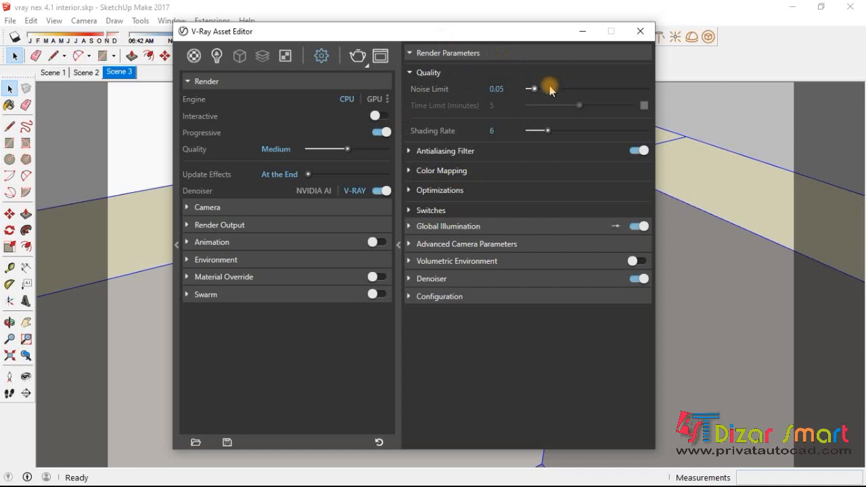
pyautogui.click(208, 82)
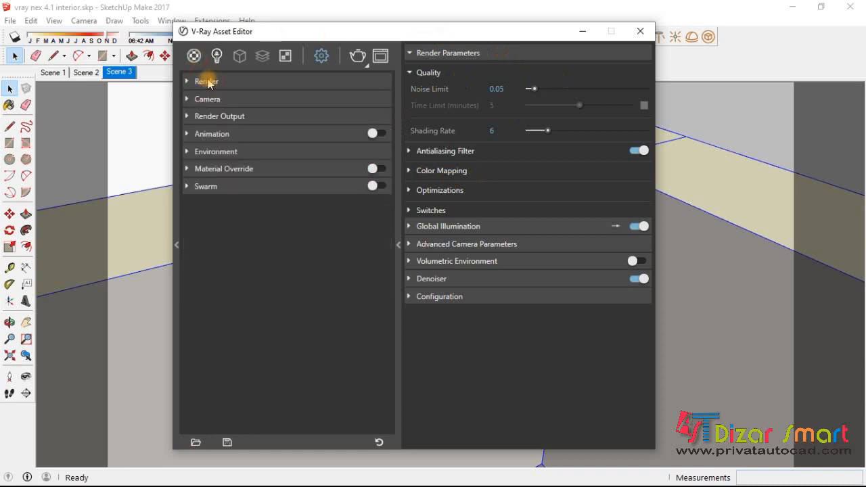
pyautogui.click(208, 82)
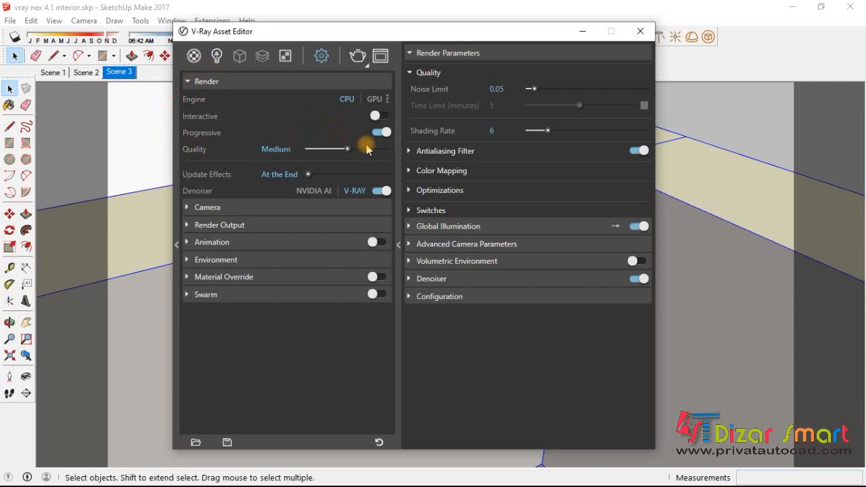
pyautogui.moveTo(371, 154); pyautogui.dragTo(388, 153)
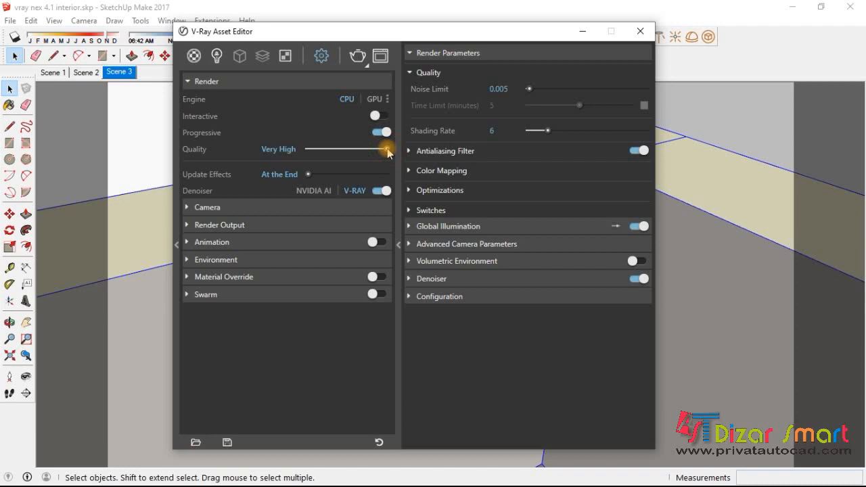
# - Set the render quality to Medium and check the denoiser option in the V-Ray render settings
pyautogui.moveTo(388, 153); pyautogui.dragTo(339, 152)
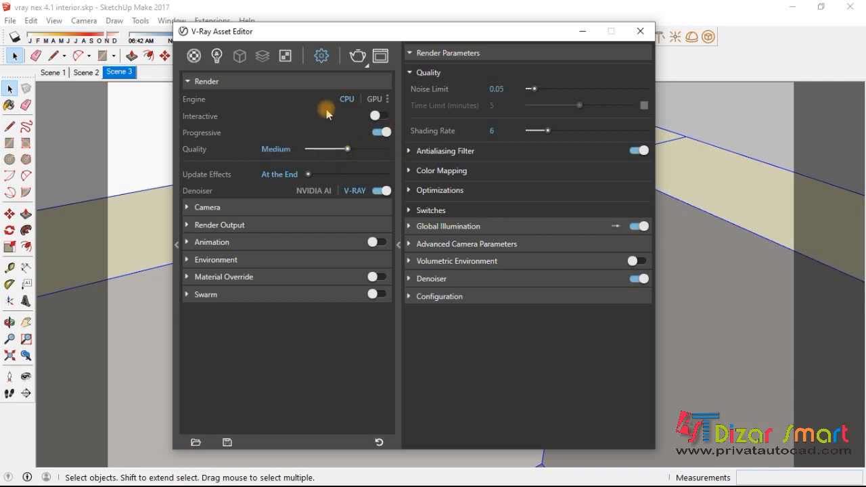
pyautogui.moveTo(217, 192)
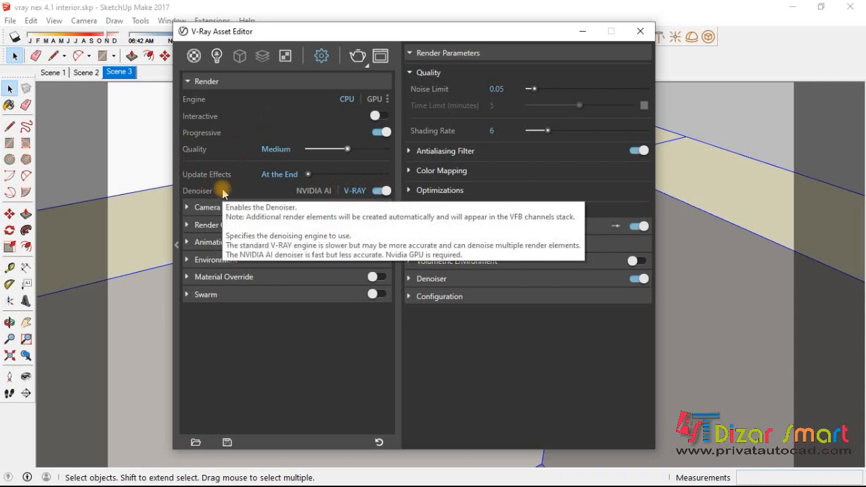
pyautogui.click(274, 84)
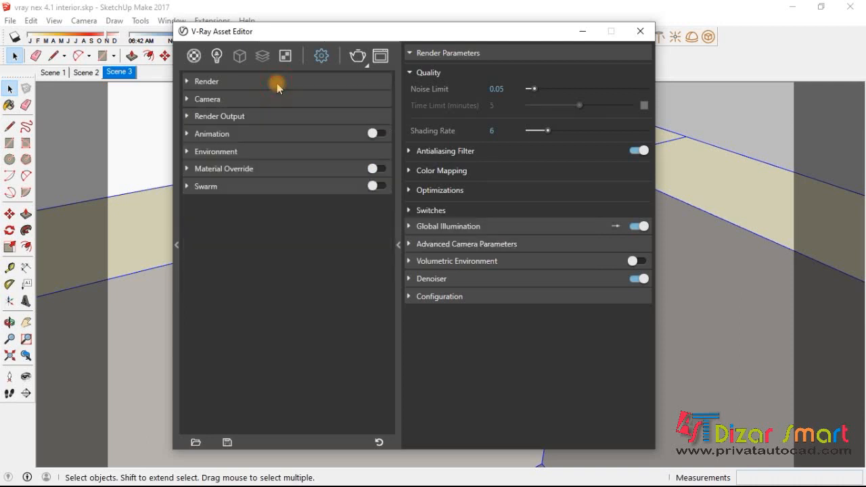
# - Review the camera type and exposure settings, and check the Safe Frame switch in the render output settings
pyautogui.click(224, 101)
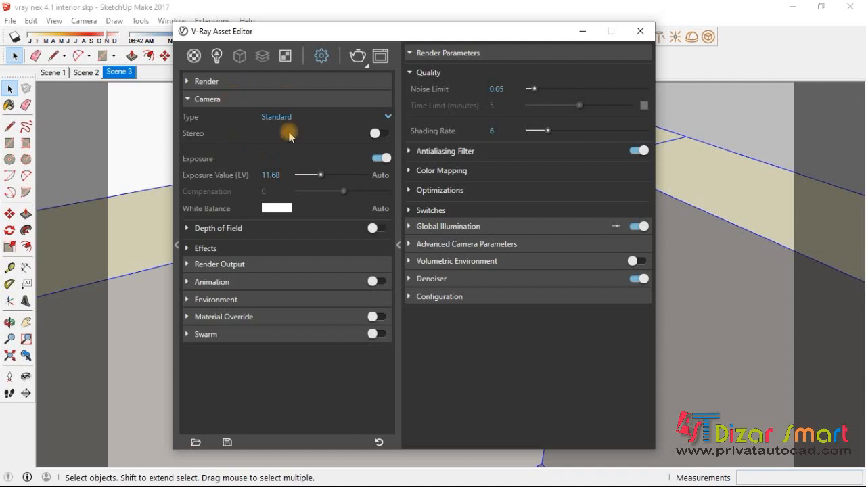
pyautogui.click(233, 99)
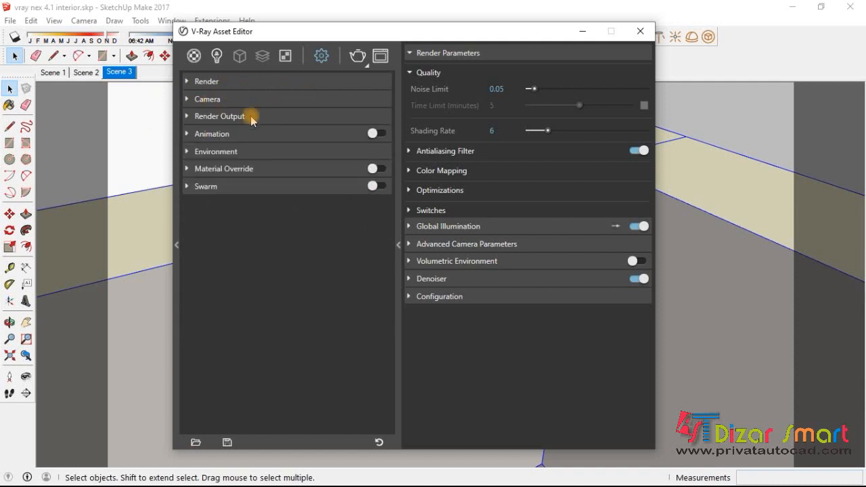
pyautogui.click(252, 118)
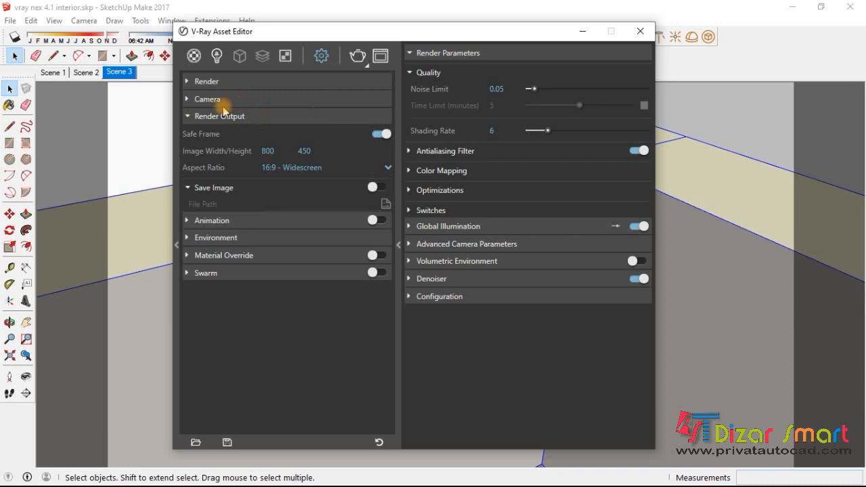
pyautogui.click(377, 134)
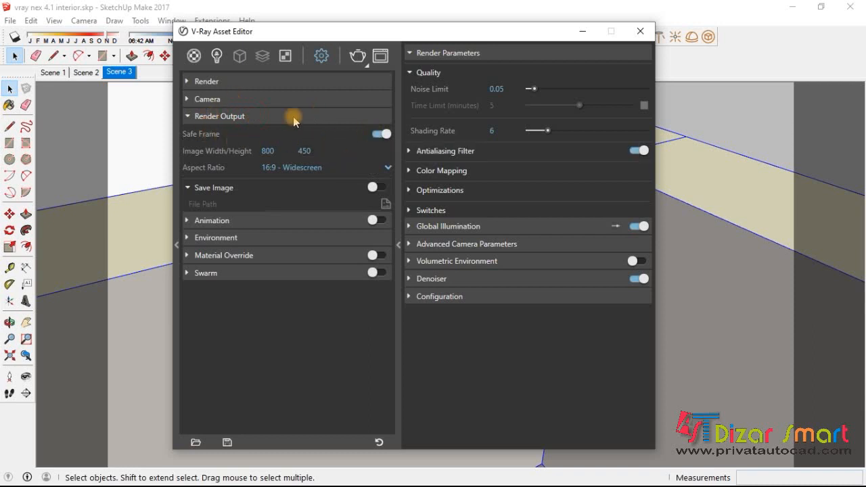
pyautogui.click(381, 133)
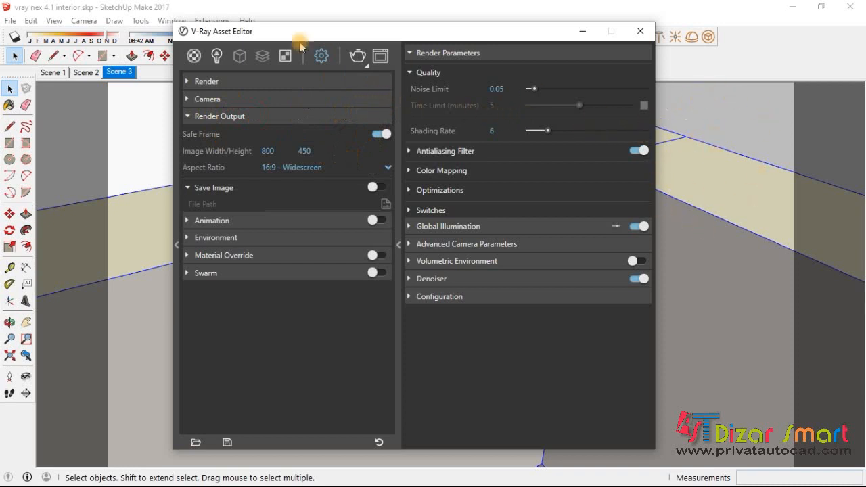
# - Return to the Scene 3 view and move the V-Ray Asset Editor aside to inspect the safe frame
pyautogui.click(125, 74)
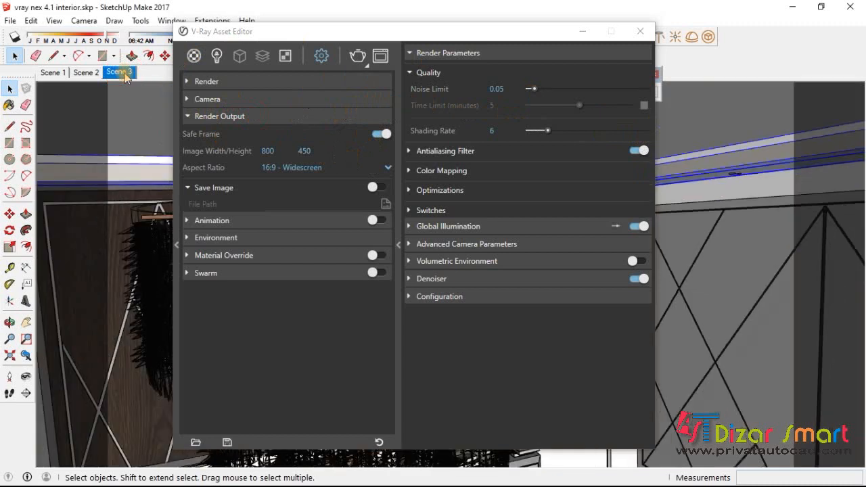
pyautogui.moveTo(491, 31); pyautogui.dragTo(462, 345)
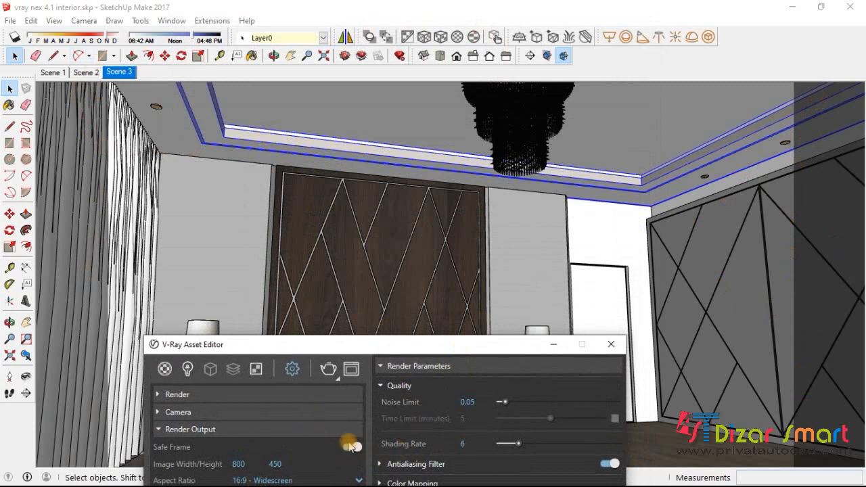
pyautogui.moveTo(480, 344); pyautogui.dragTo(537, 91)
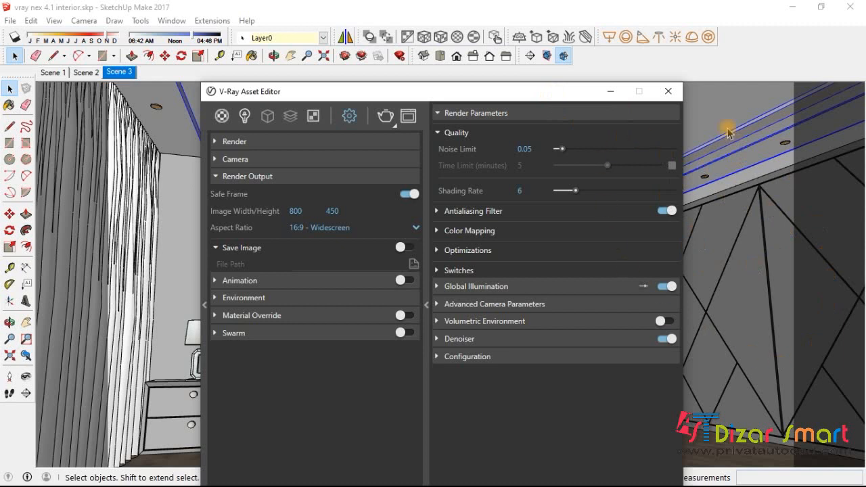
pyautogui.moveTo(552, 95); pyautogui.dragTo(564, 74)
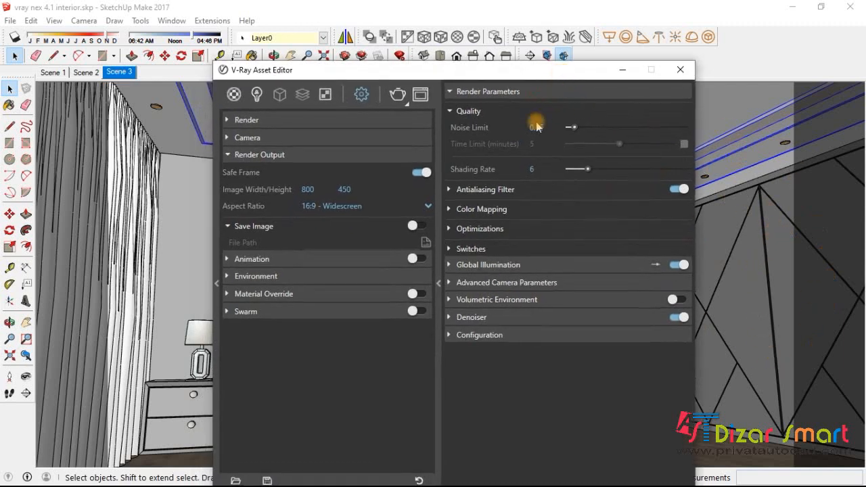
# - Review the image width, height and aspect ratio in the render output settings
pyautogui.doubleClick(361, 189)
pyautogui.click(364, 191)
pyautogui.moveTo(329, 188); pyautogui.dragTo(246, 195)
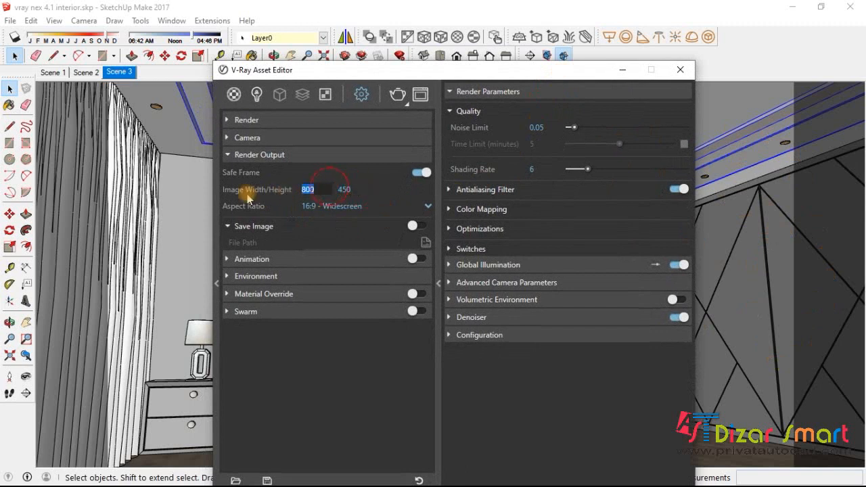
pyautogui.click(362, 193)
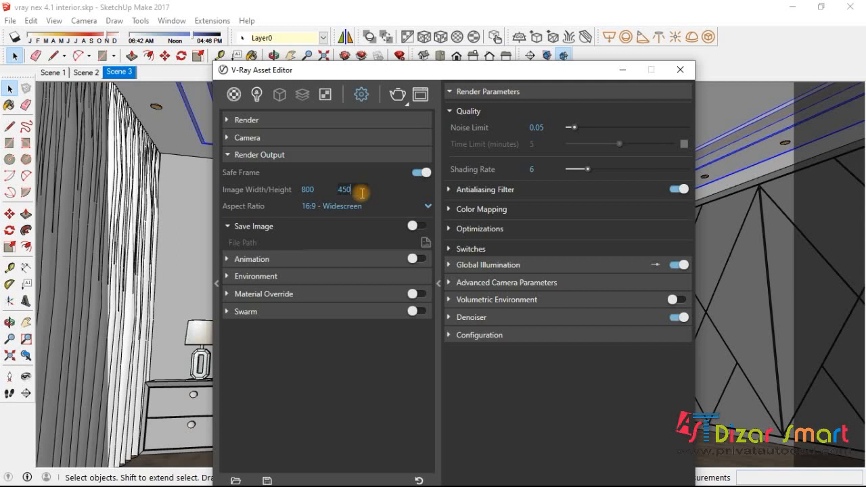
pyautogui.moveTo(423, 70); pyautogui.dragTo(415, 56)
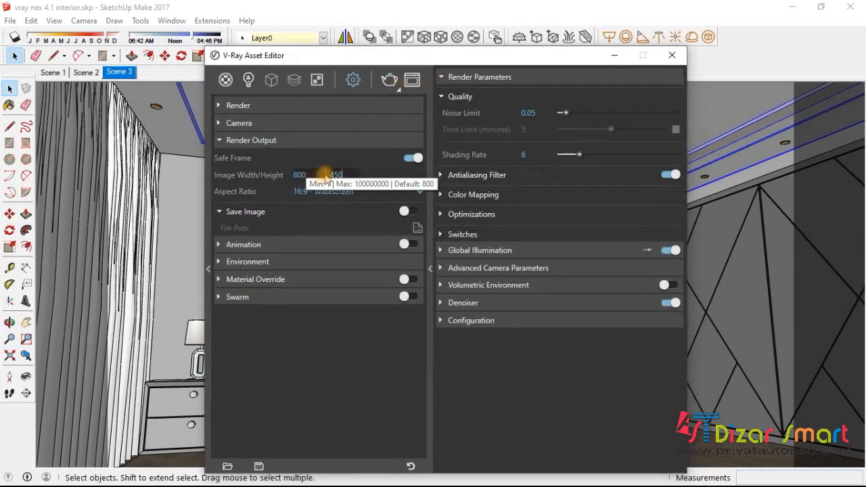
pyautogui.click(332, 141)
# - Examine the environment background settings and the quality options of the render parameters
pyautogui.click(234, 175)
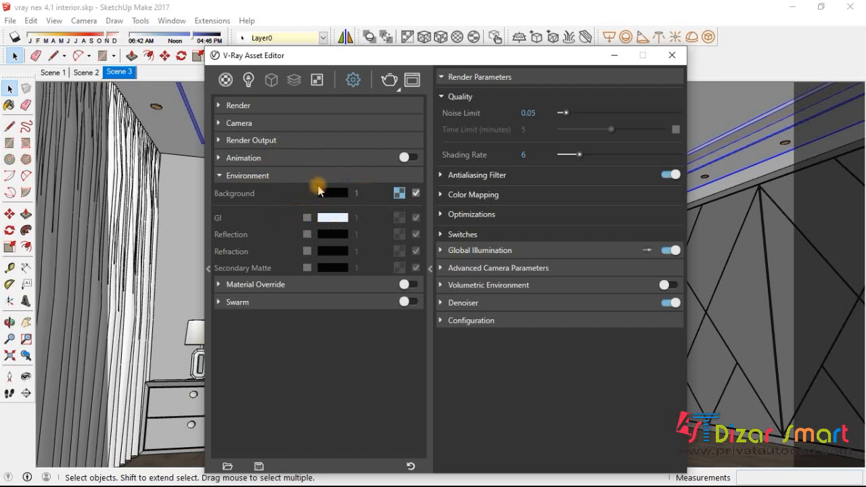
pyautogui.click(248, 176)
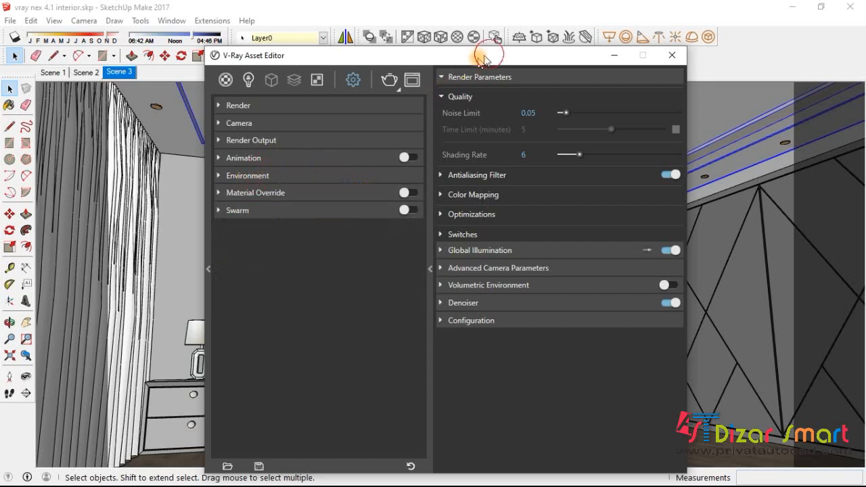
pyautogui.moveTo(487, 53); pyautogui.dragTo(418, 42)
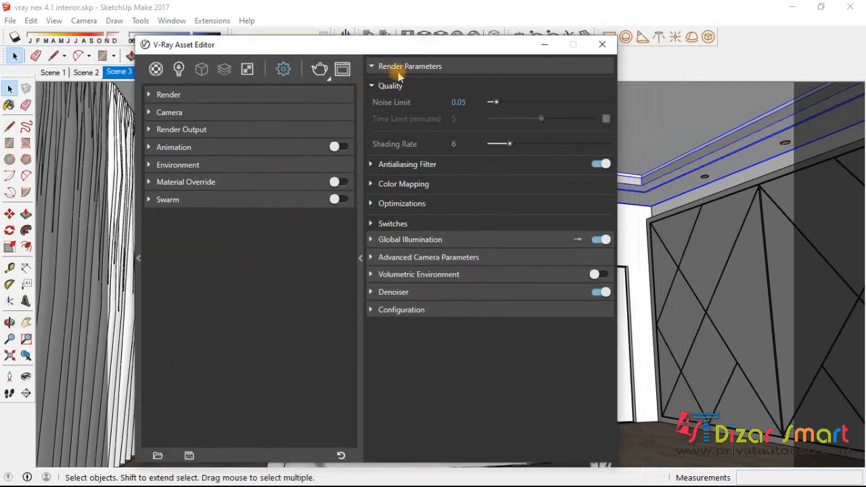
pyautogui.click(398, 67)
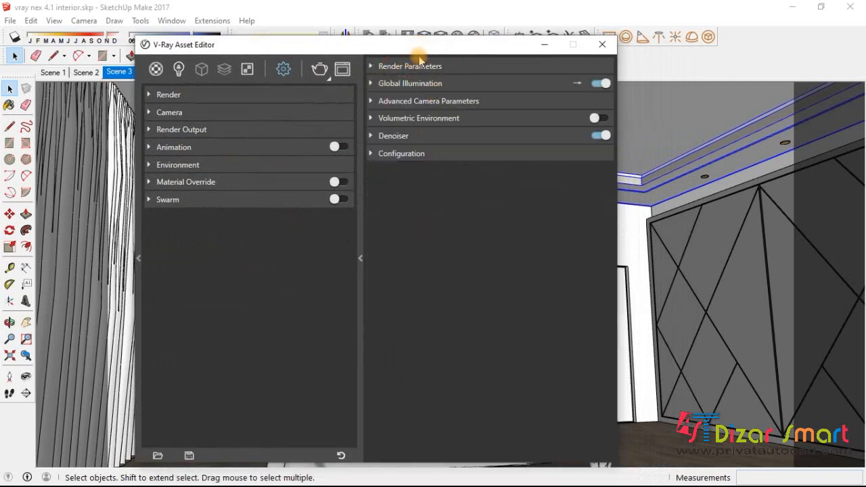
pyautogui.click(417, 67)
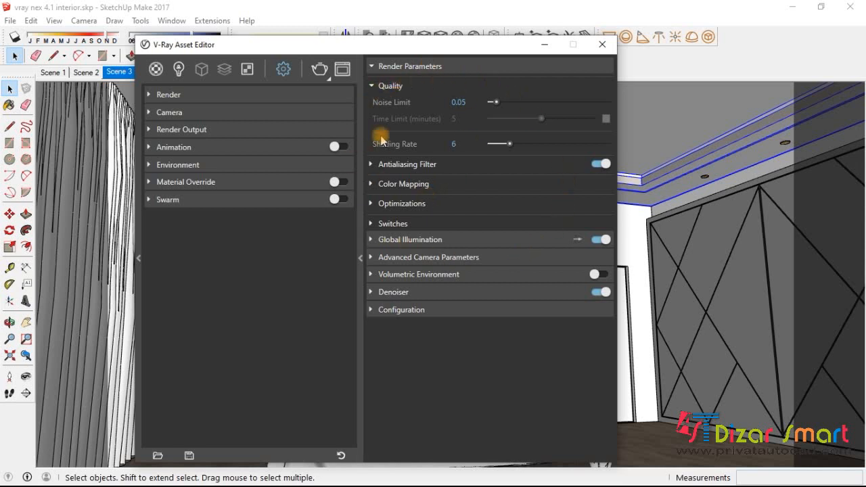
pyautogui.click(409, 67)
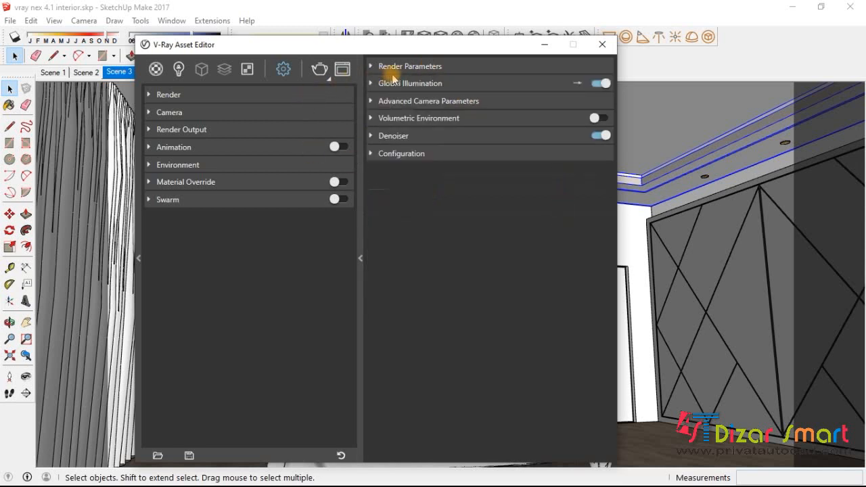
# - Show the advanced Global Illumination settings and review the ambient occlusion radius and occlusion amount
pyautogui.click(427, 85)
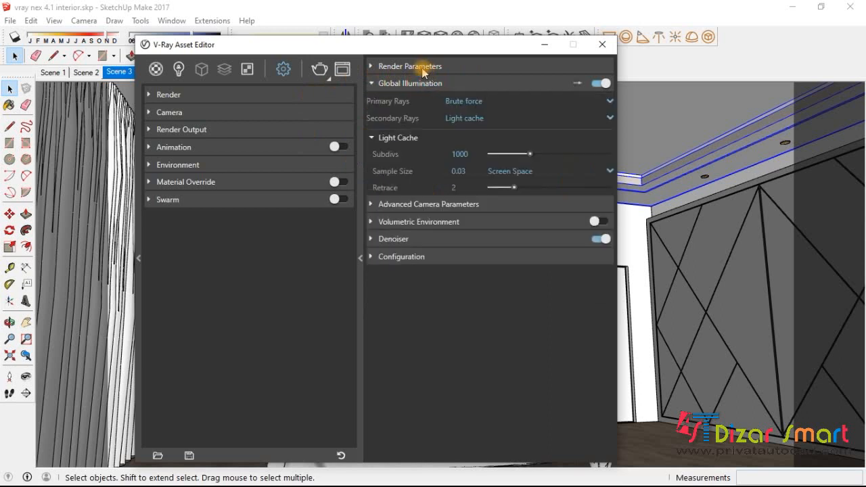
pyautogui.click(577, 84)
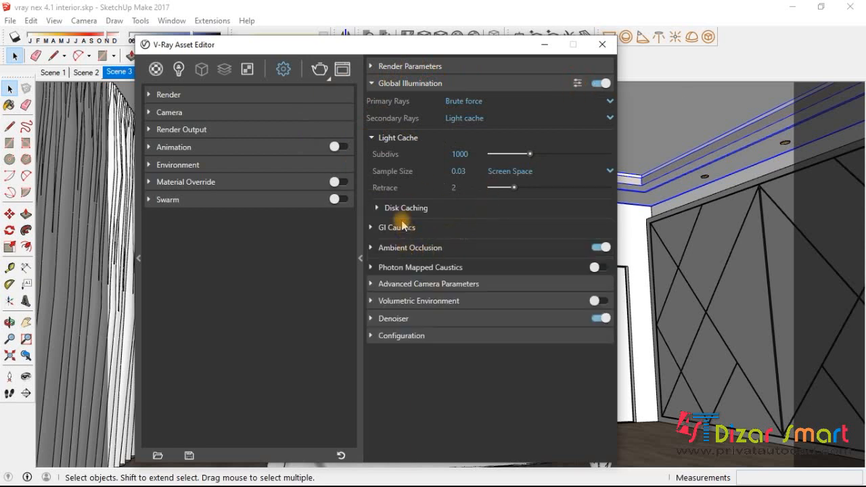
pyautogui.click(438, 248)
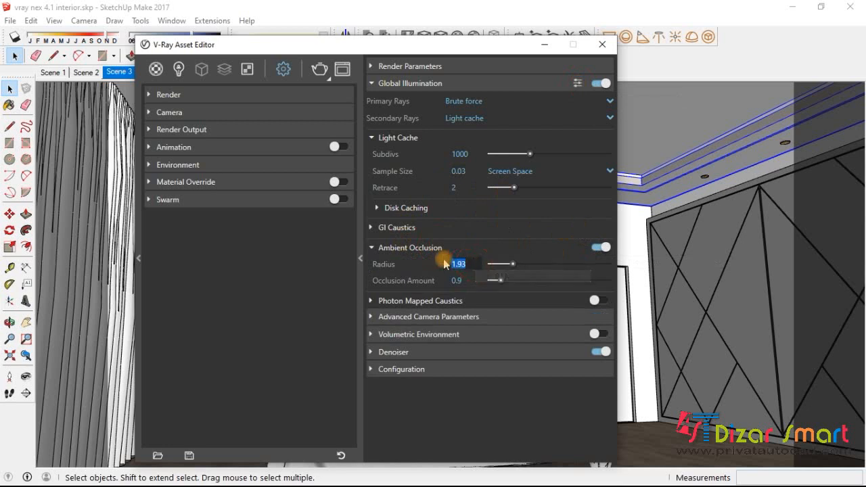
pyautogui.click(459, 281)
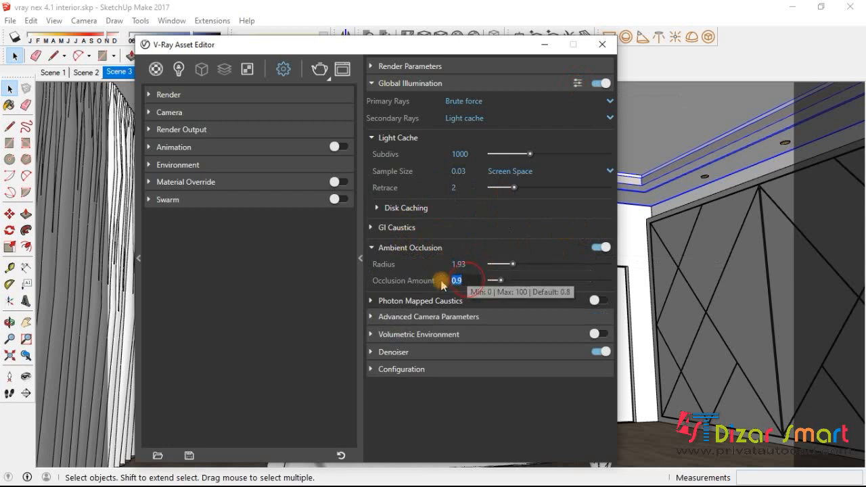
pyautogui.click(474, 264)
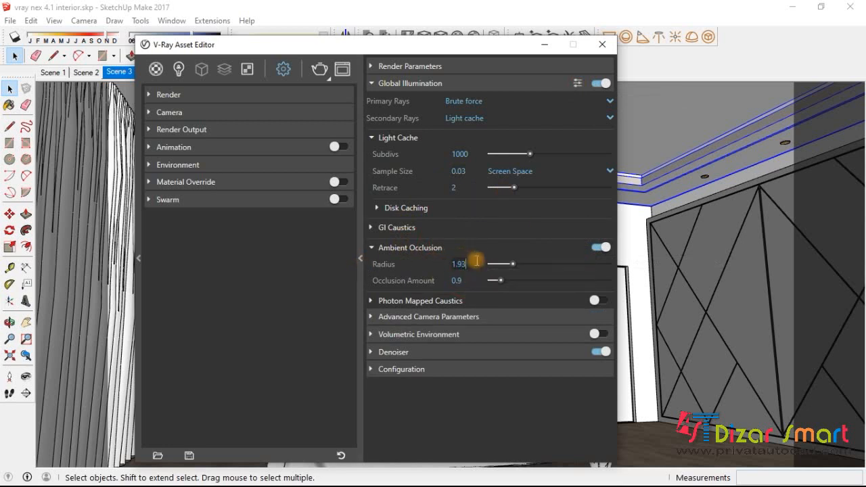
pyautogui.click(457, 264)
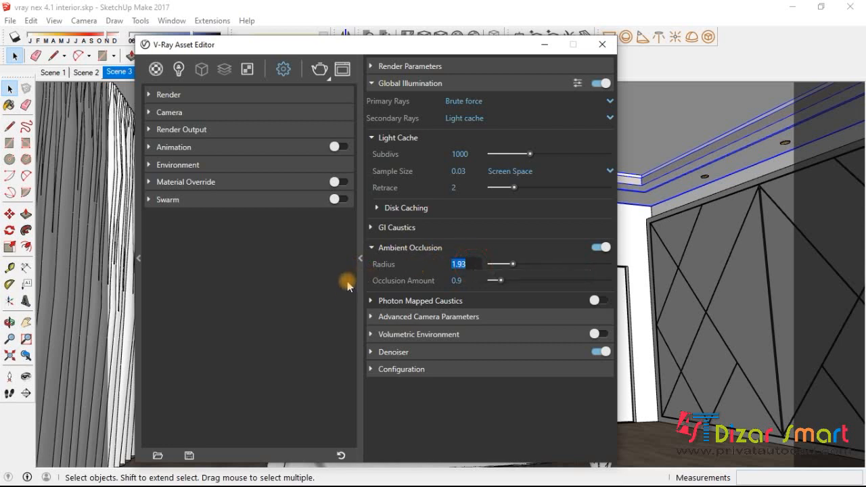
pyautogui.click(474, 280)
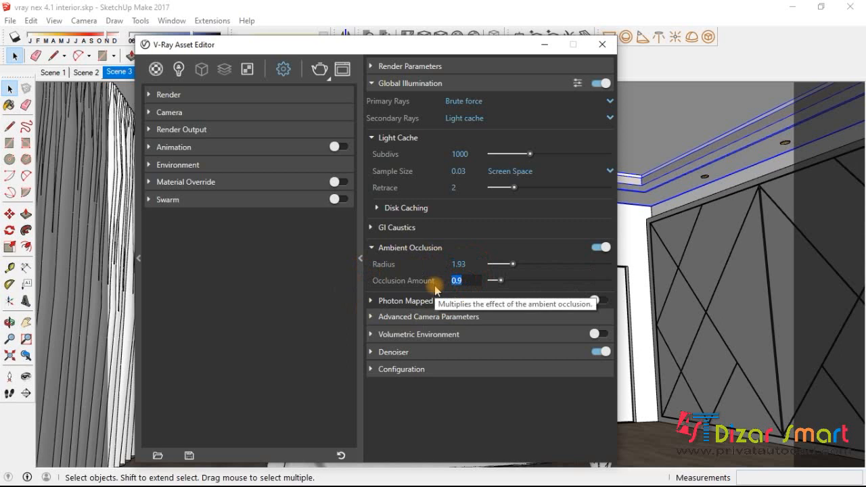
pyautogui.click(464, 84)
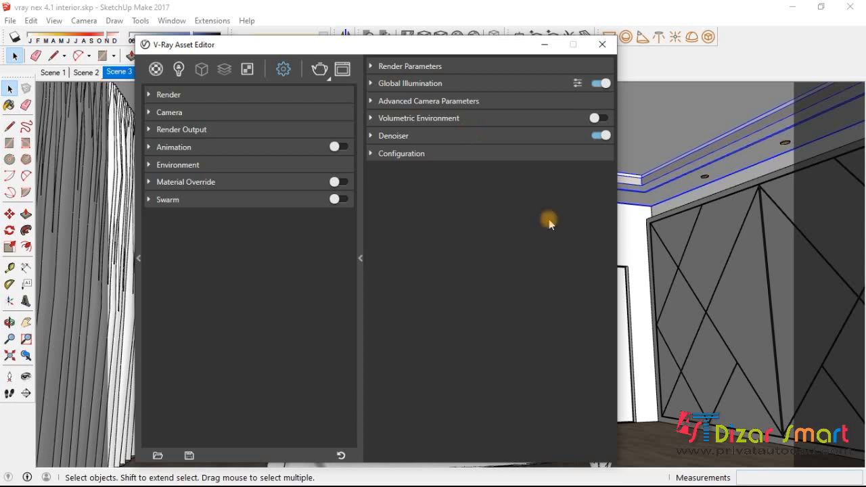
# - Review the SunLight's intensity, sky, ground albedo and option settings in the scene's light list
pyautogui.click(181, 70)
pyautogui.click(335, 128)
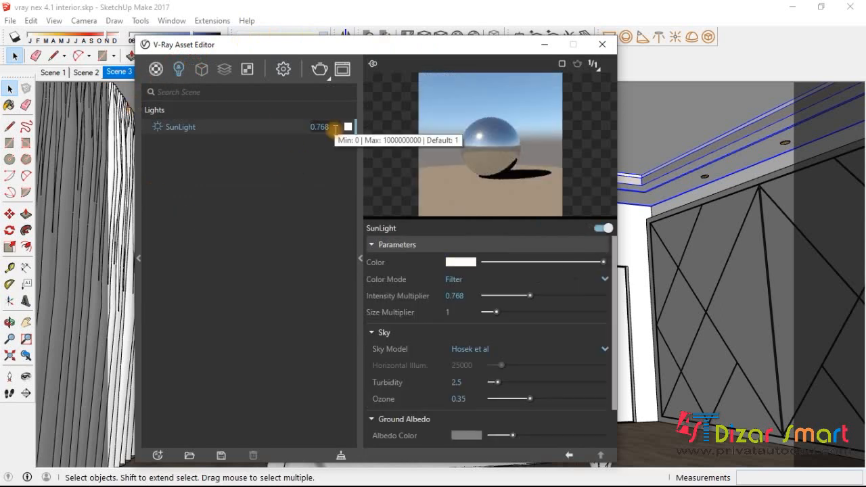
pyautogui.doubleClick(335, 128)
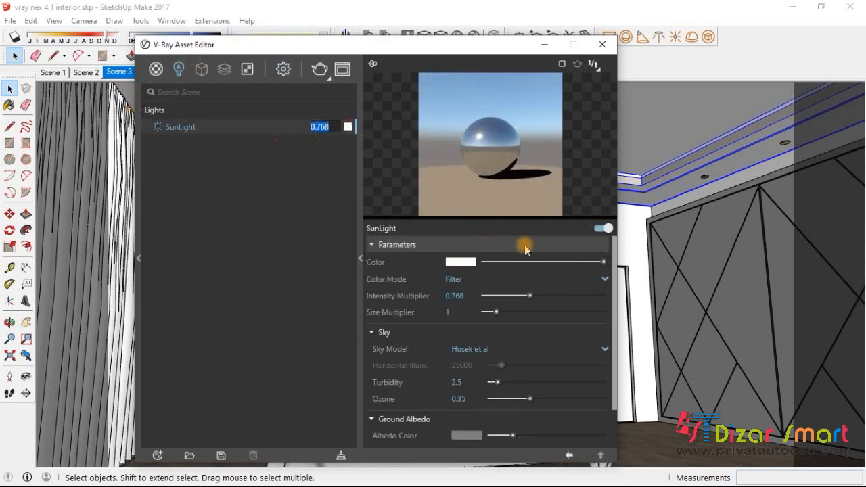
pyautogui.scroll(-1, 614, 245)
pyautogui.moveTo(611, 313); pyautogui.dragTo(605, 241)
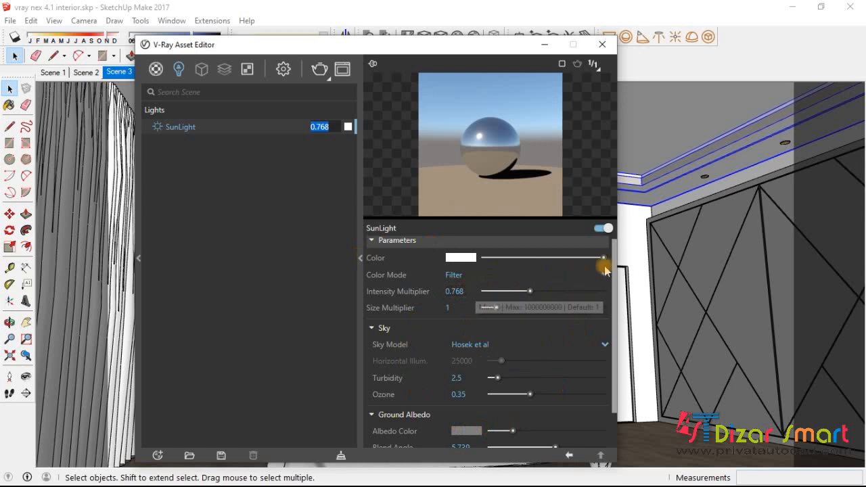
pyautogui.moveTo(618, 251); pyautogui.dragTo(618, 306)
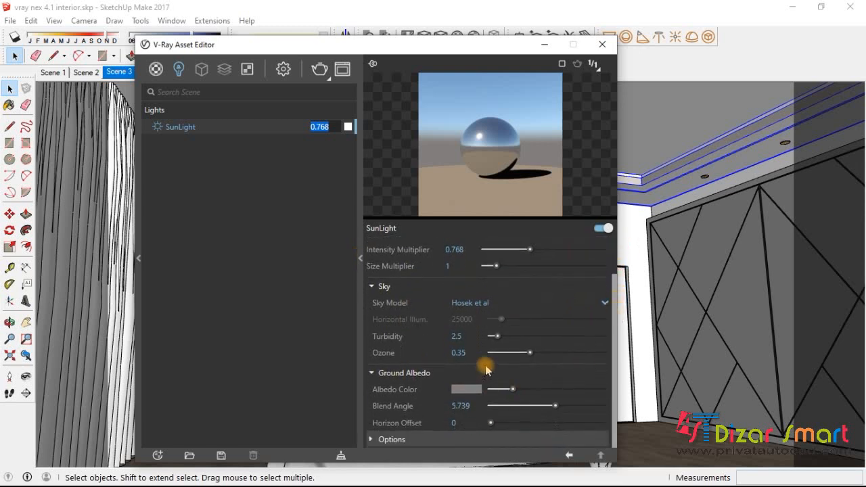
pyautogui.click(436, 440)
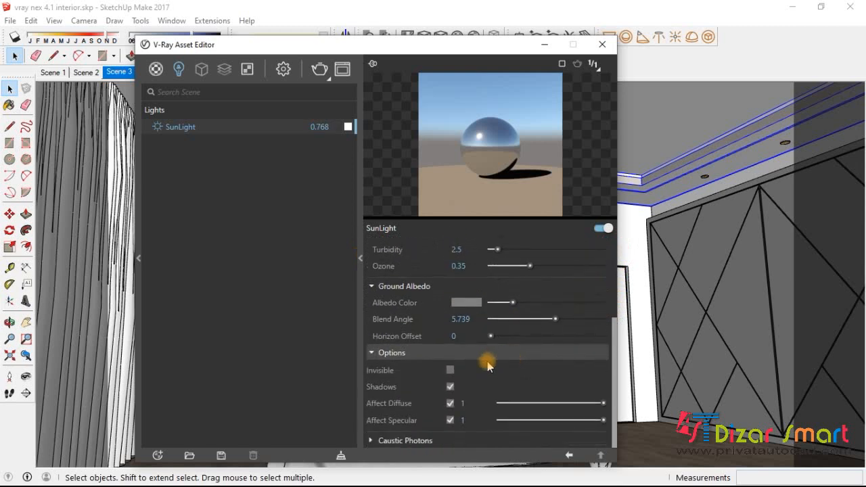
pyautogui.scroll(4, 515, 348)
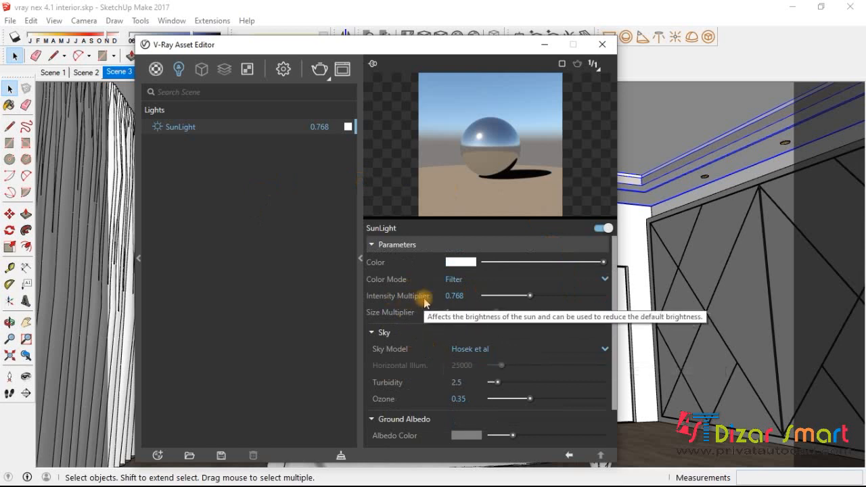
# - Check the SunLight's intensity multiplier and close the V-Ray Asset Editor
pyautogui.click(465, 296)
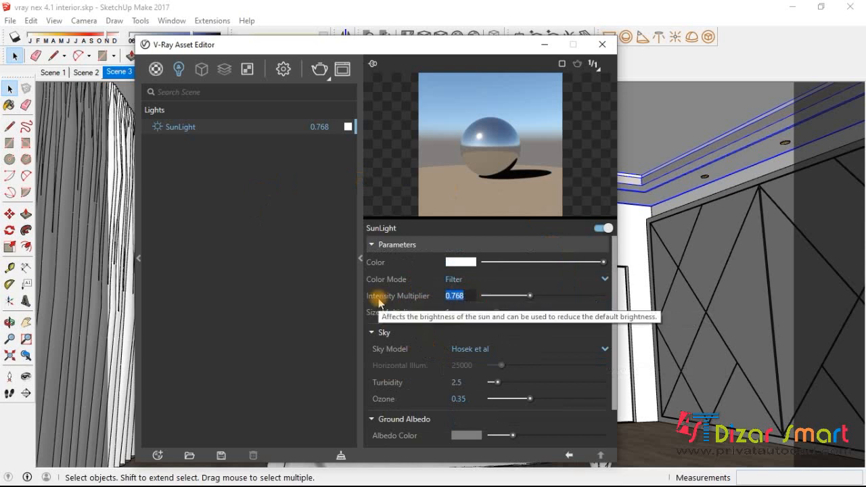
pyautogui.click(273, 230)
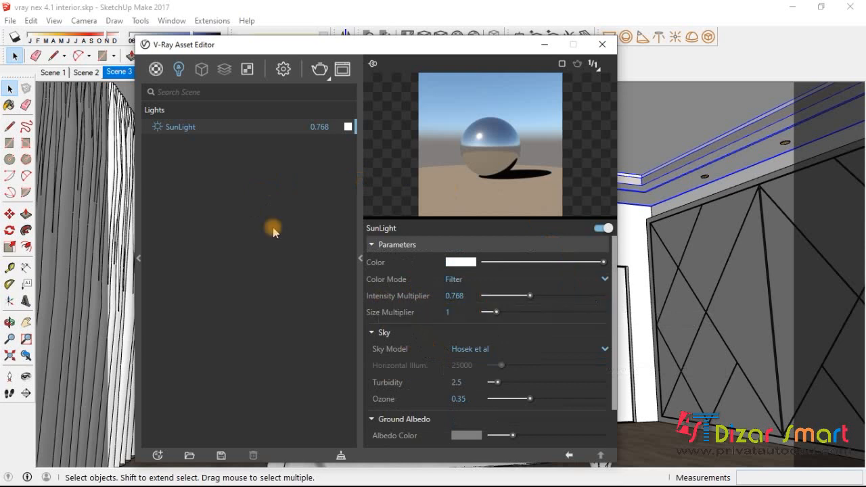
pyautogui.click(602, 44)
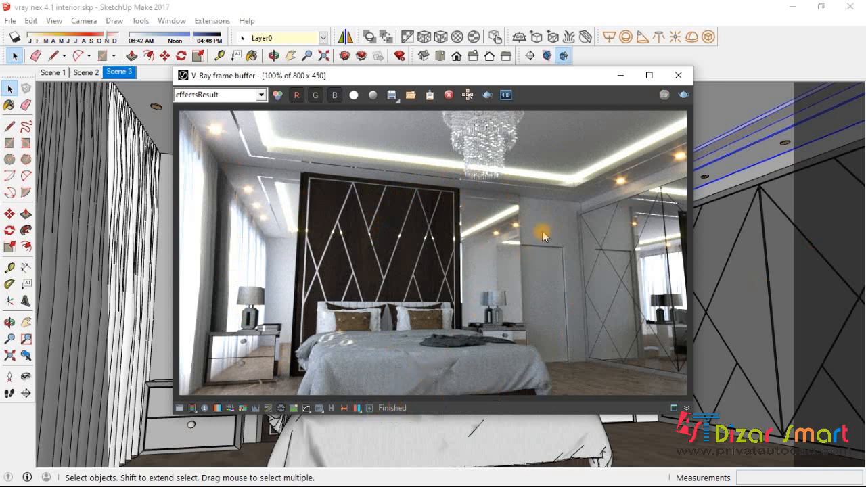
# - Inspect the finished bedroom render enlarged at 200%, covering the headboard wall, bed and mirrored wardrobe, and return to the 100% view
pyautogui.click(649, 75)
pyautogui.scroll(1, 595, 388)
pyautogui.moveTo(603, 401); pyautogui.dragTo(765, 215, button='middle')
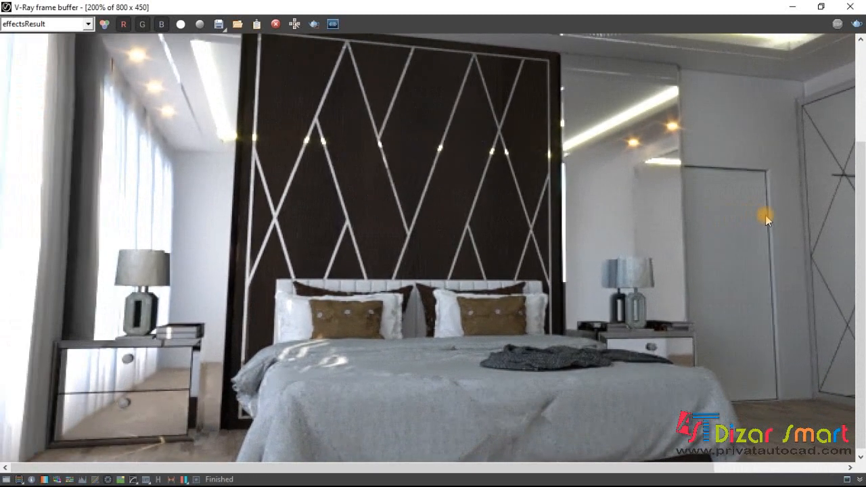
pyautogui.moveTo(753, 262); pyautogui.dragTo(611, 233, button='middle')
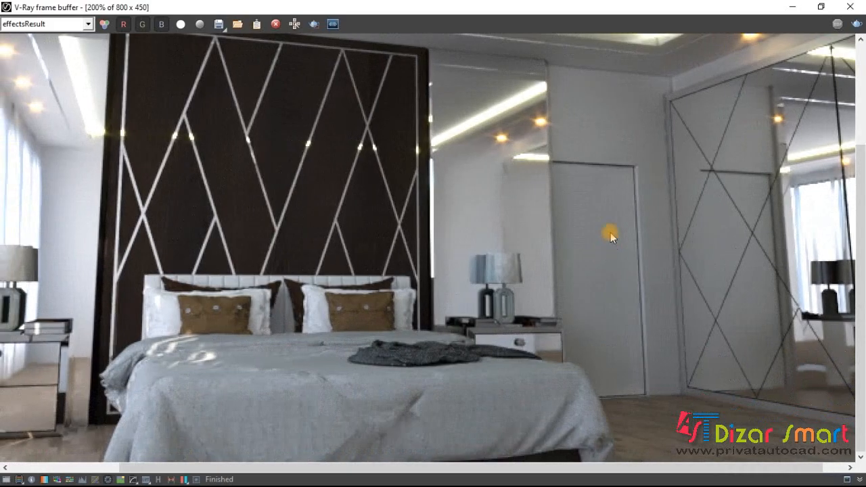
pyautogui.click(821, 6)
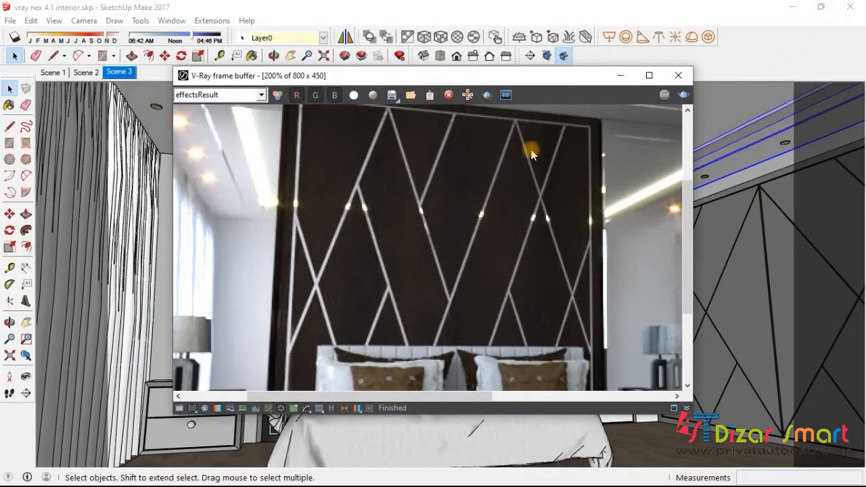
pyautogui.scroll(-1, 472, 229)
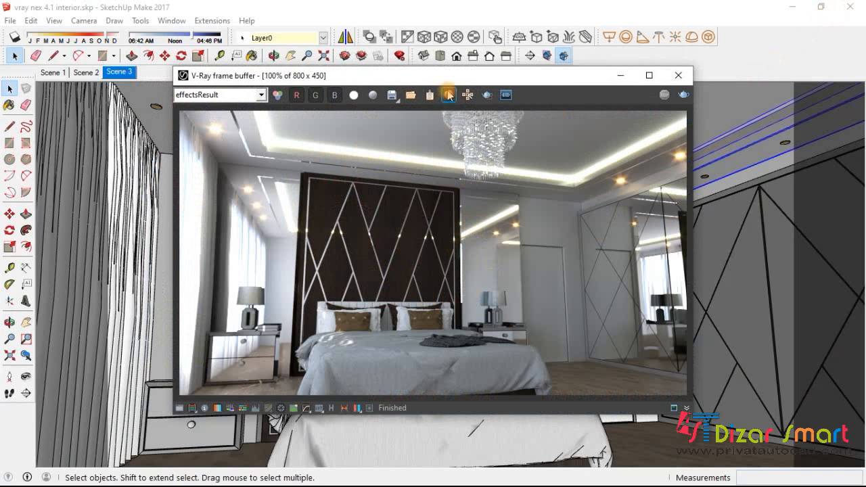
# - Show the lens effects settings beside the render and reposition the frame buffer so everything is visible
pyautogui.moveTo(459, 76); pyautogui.dragTo(538, 83)
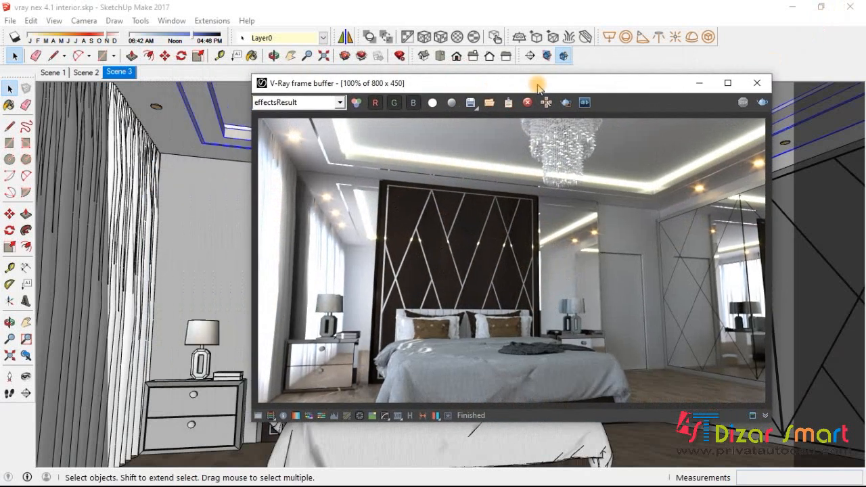
pyautogui.click(450, 418)
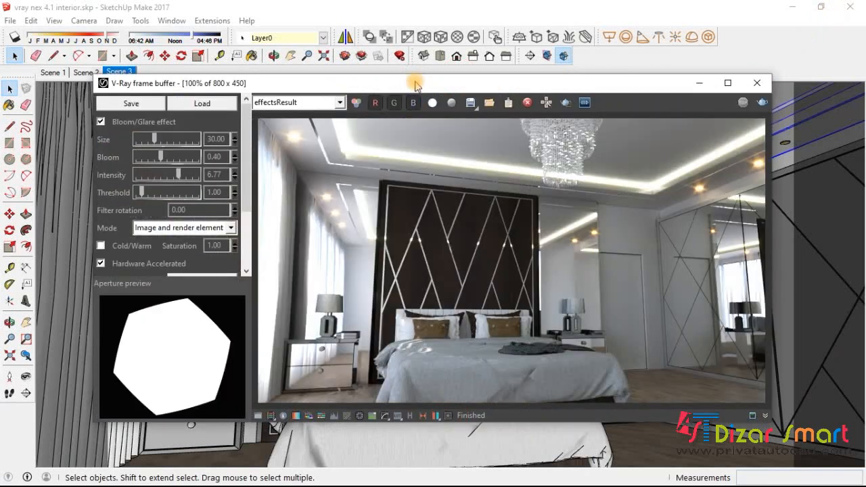
pyautogui.moveTo(414, 81); pyautogui.dragTo(479, 73)
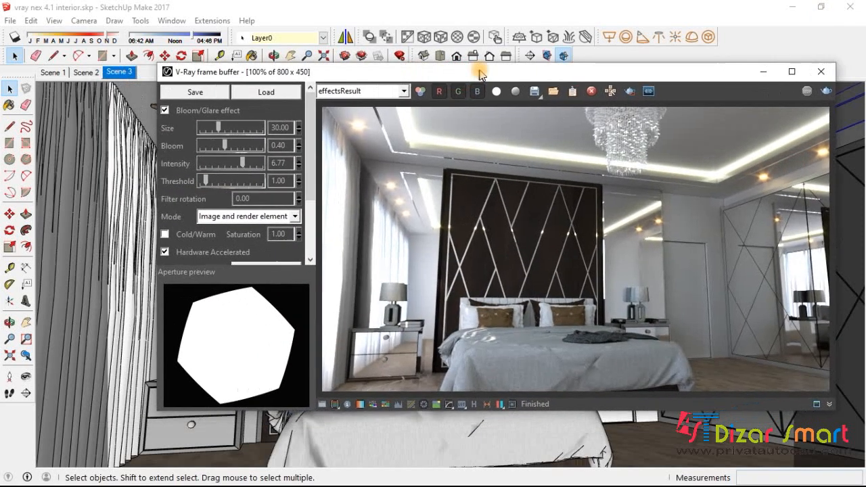
pyautogui.moveTo(427, 73); pyautogui.dragTo(407, 68)
# - View the Denoiser and Glare channels of the render and return to effectsResult
pyautogui.click(383, 85)
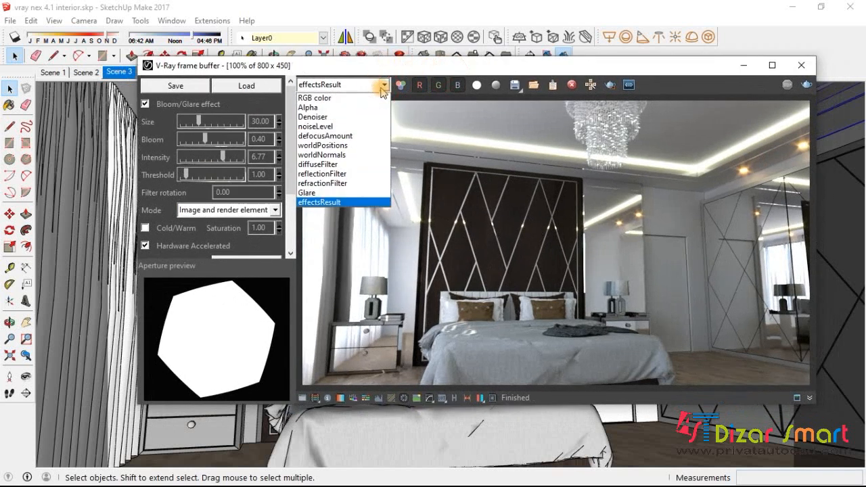
pyautogui.click(321, 120)
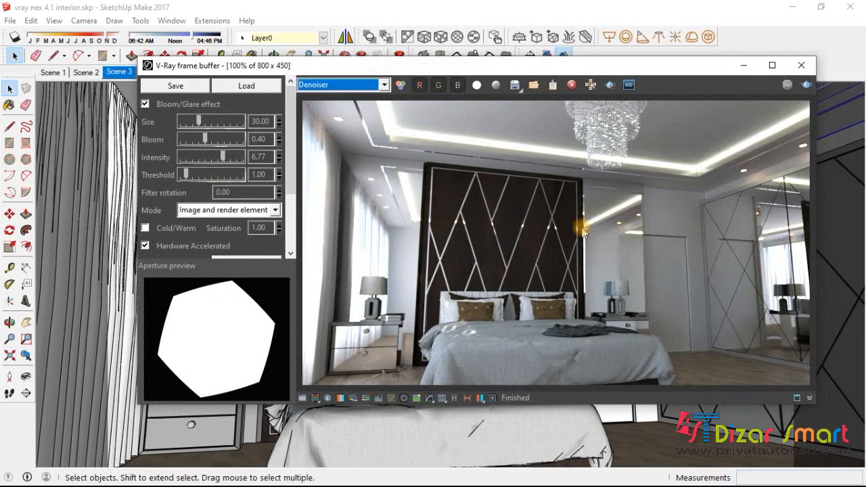
pyautogui.click(383, 84)
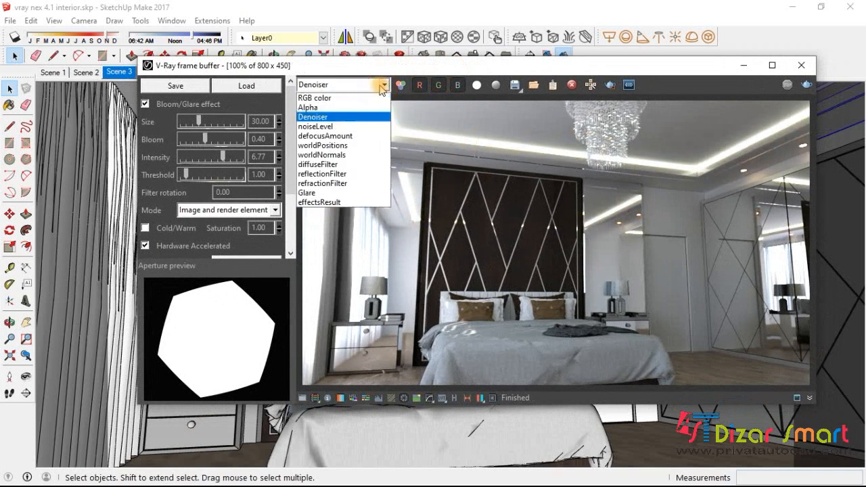
pyautogui.click(312, 193)
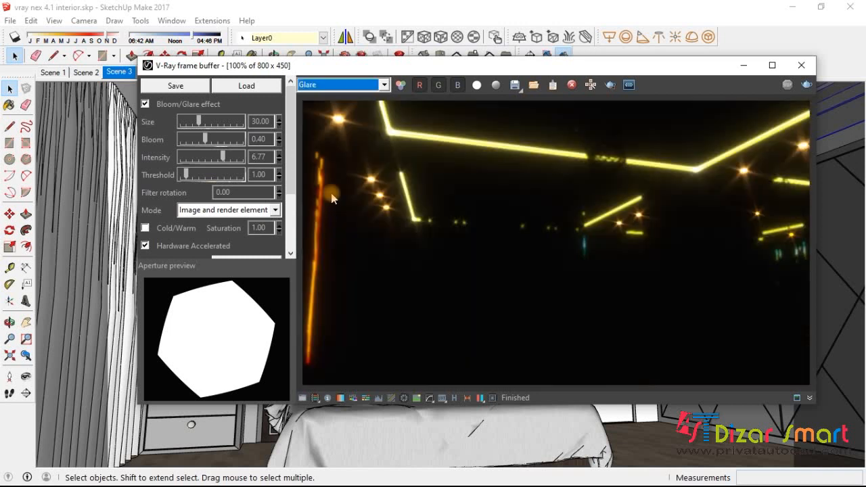
pyautogui.click(383, 84)
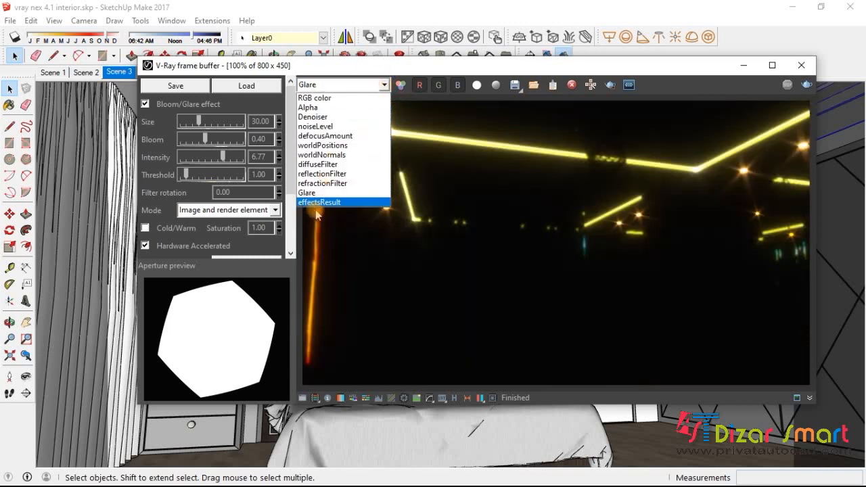
pyautogui.click(329, 202)
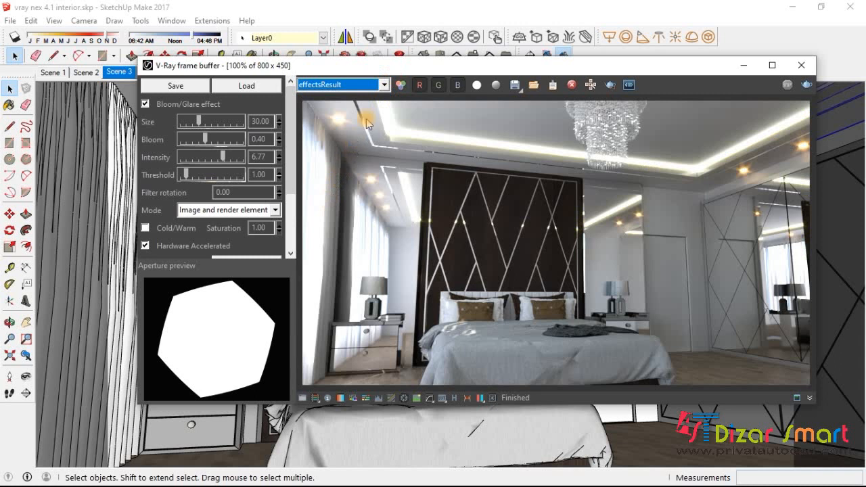
# - Compare the Denoiser channel with effectsResult repeatedly to judge the glare on the ceiling lights, ending on effectsResult
pyautogui.click(387, 86)
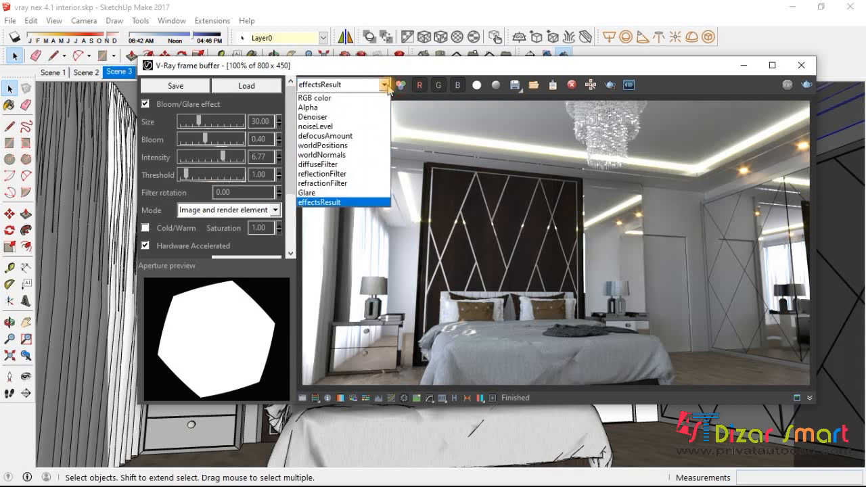
pyautogui.click(339, 118)
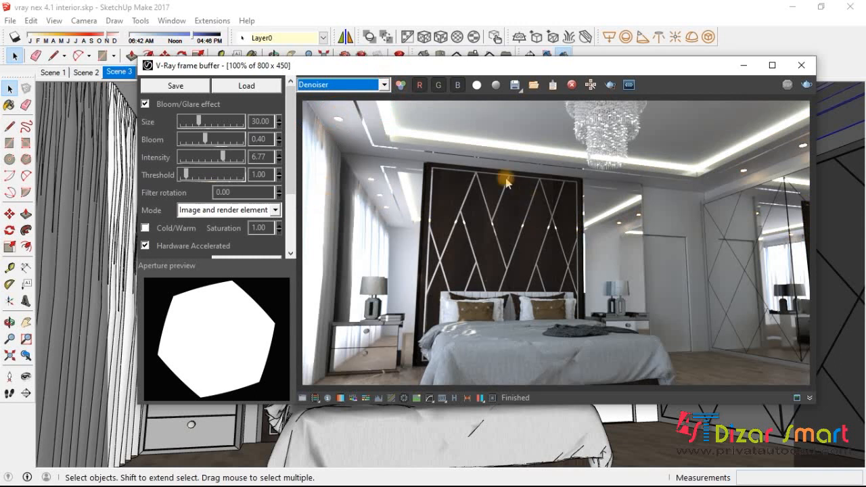
pyautogui.click(384, 85)
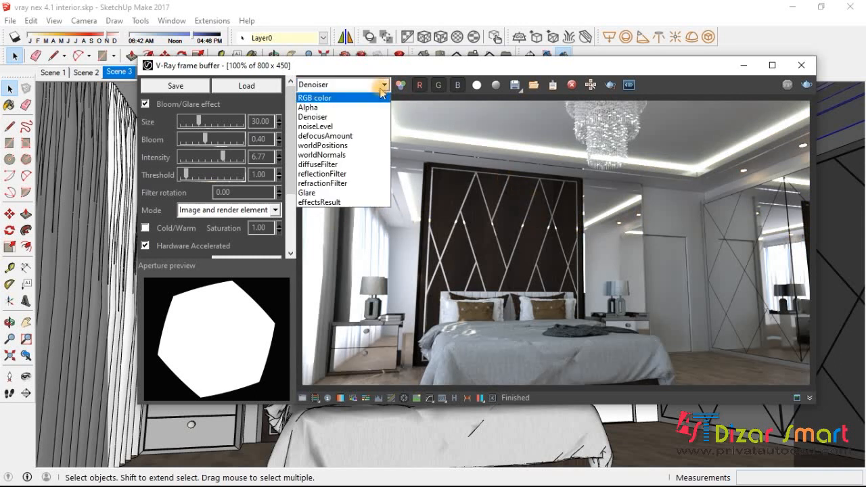
pyautogui.click(340, 203)
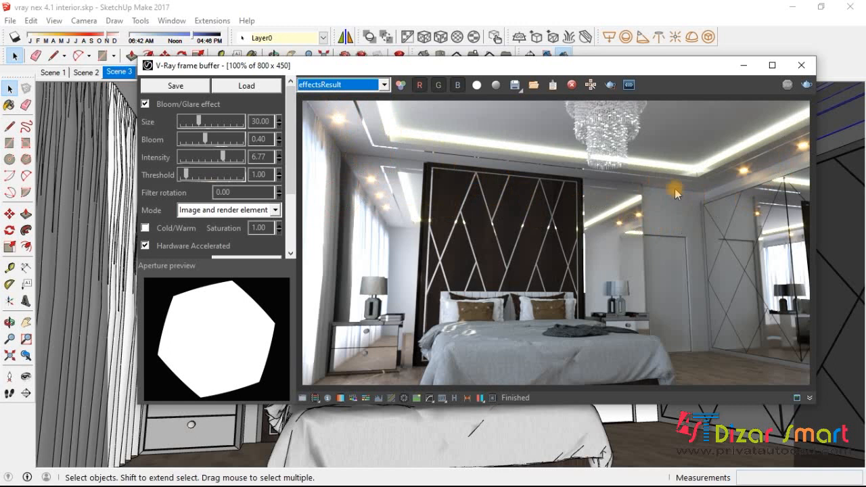
pyautogui.click(384, 85)
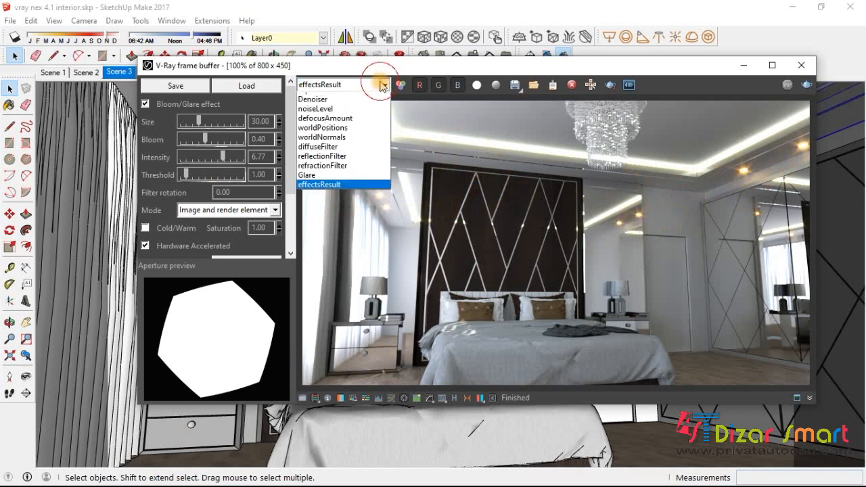
pyautogui.click(334, 118)
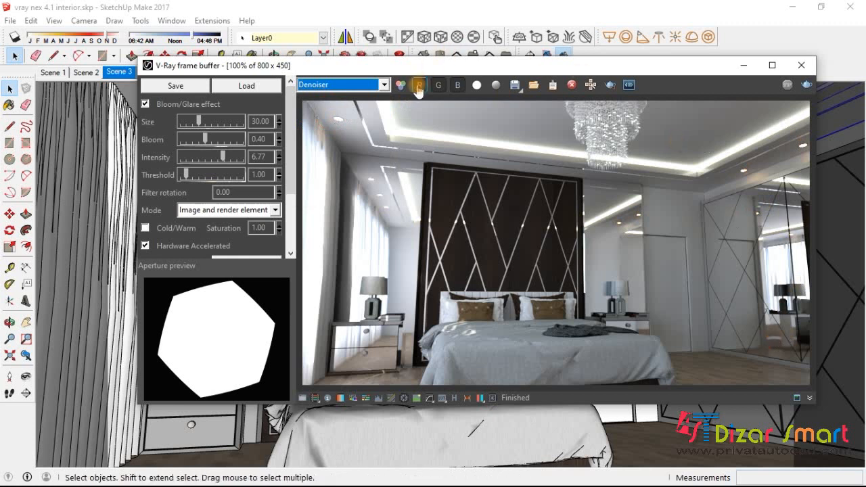
pyautogui.click(384, 84)
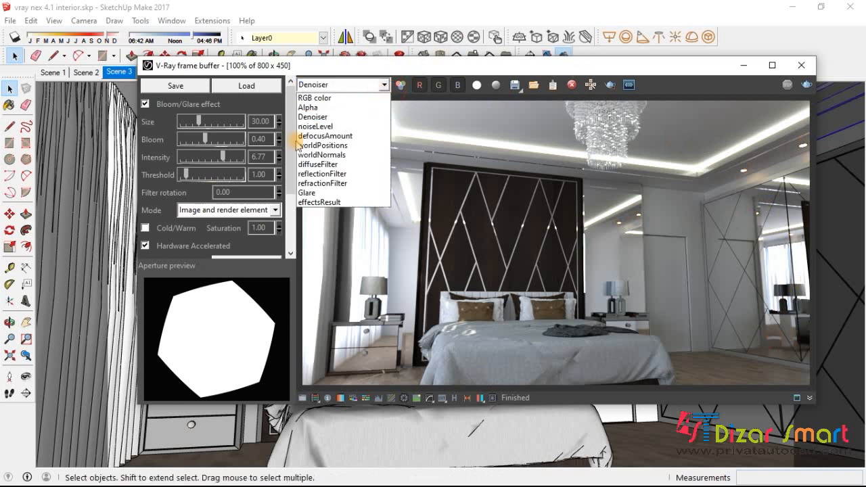
pyautogui.click(334, 203)
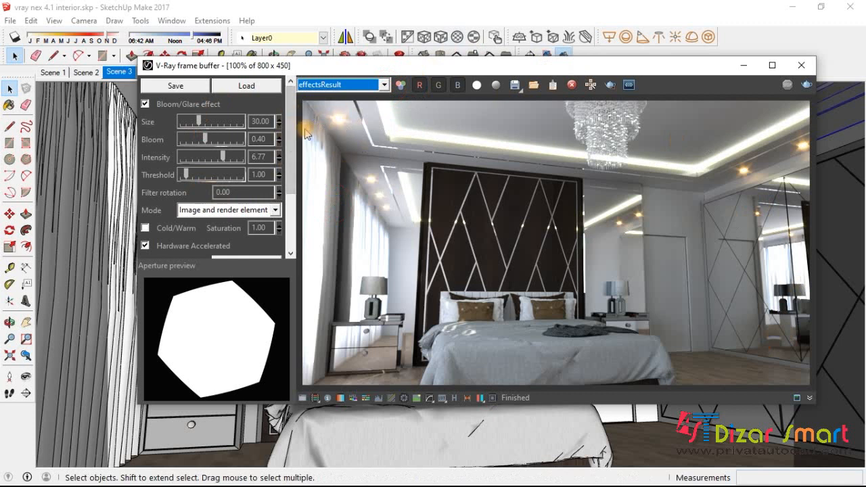
# - Enable lens scratches for the aperture shape, try the Stripes pattern and settle on Random
pyautogui.moveTo(292, 103); pyautogui.dragTo(293, 154)
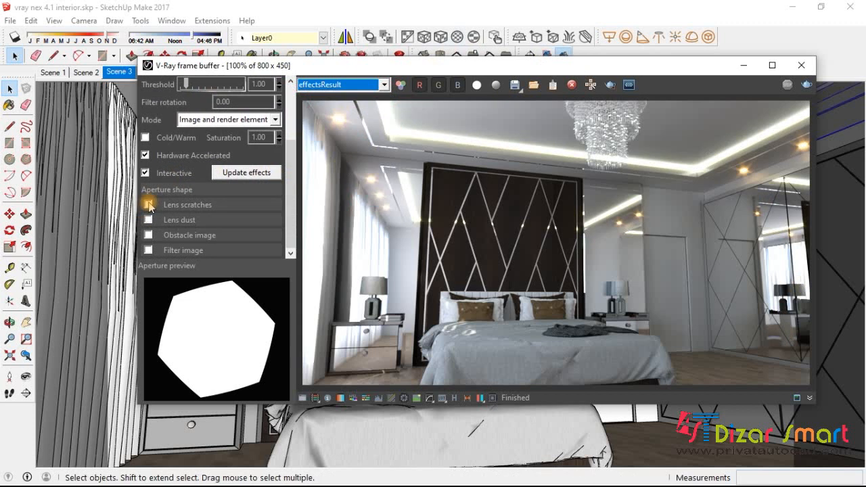
pyautogui.click(148, 205)
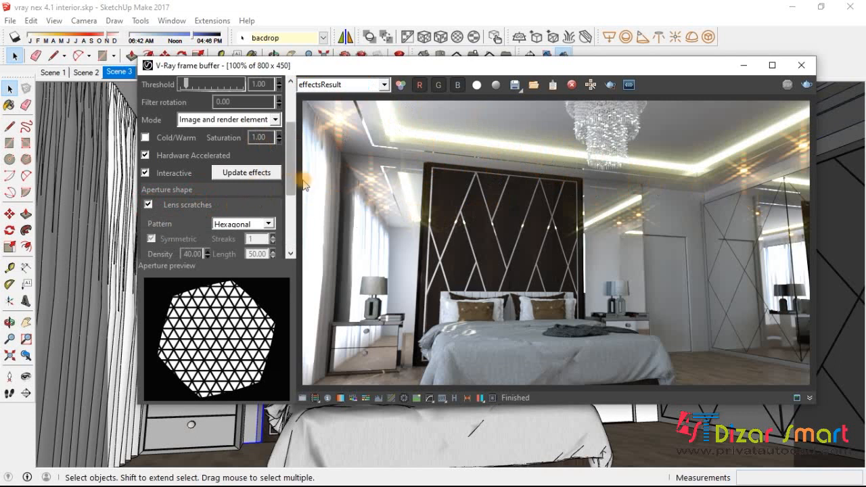
pyautogui.moveTo(290, 134); pyautogui.dragTo(290, 174)
pyautogui.click(270, 121)
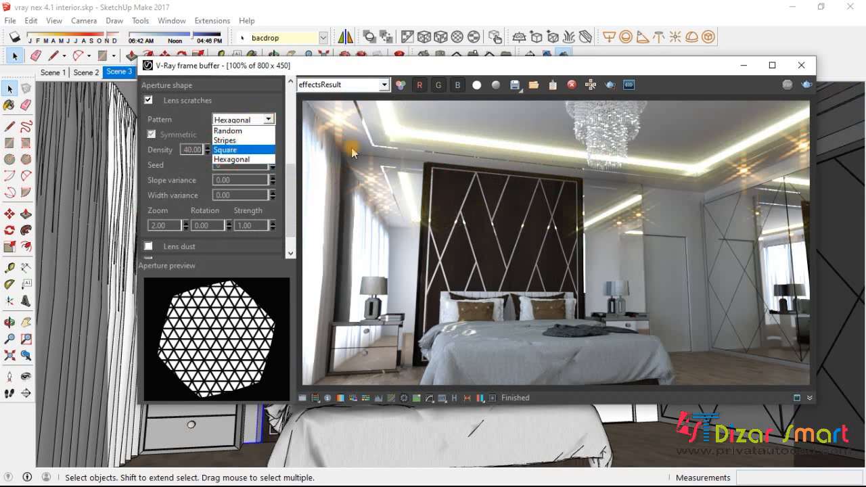
pyautogui.click(268, 119)
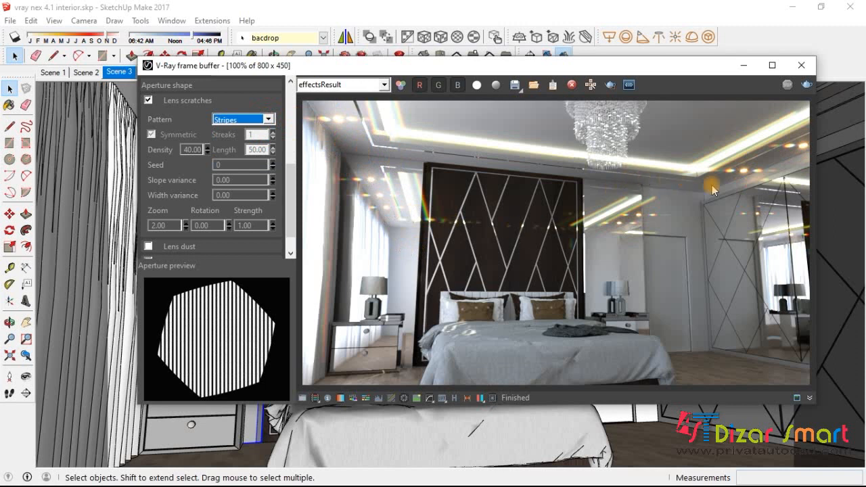
pyautogui.click(264, 119)
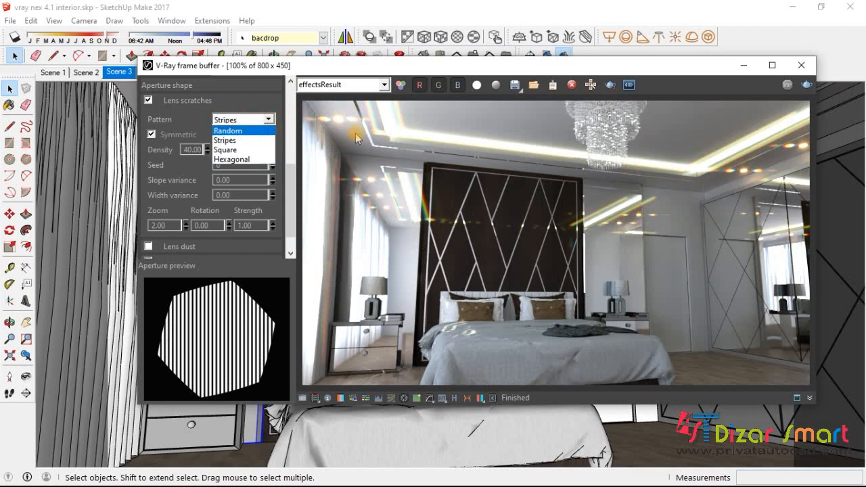
pyautogui.click(487, 159)
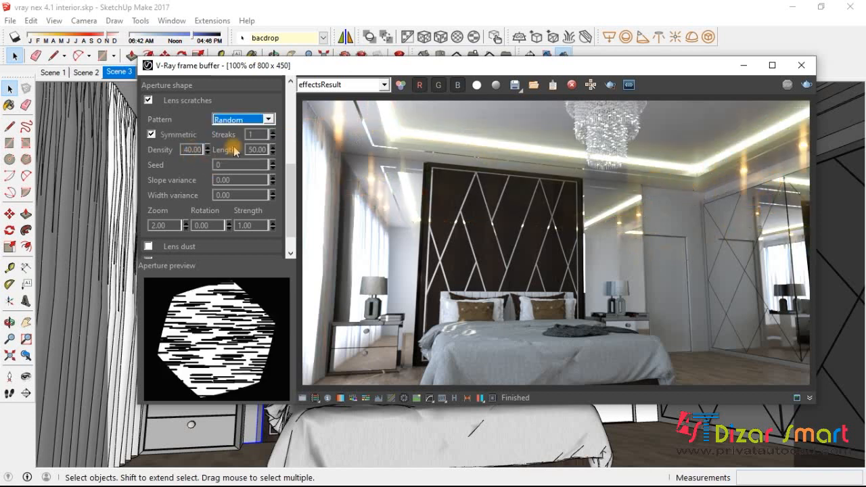
# - Set the lens scratches' density to 30 and their length to 30
pyautogui.click(189, 149)
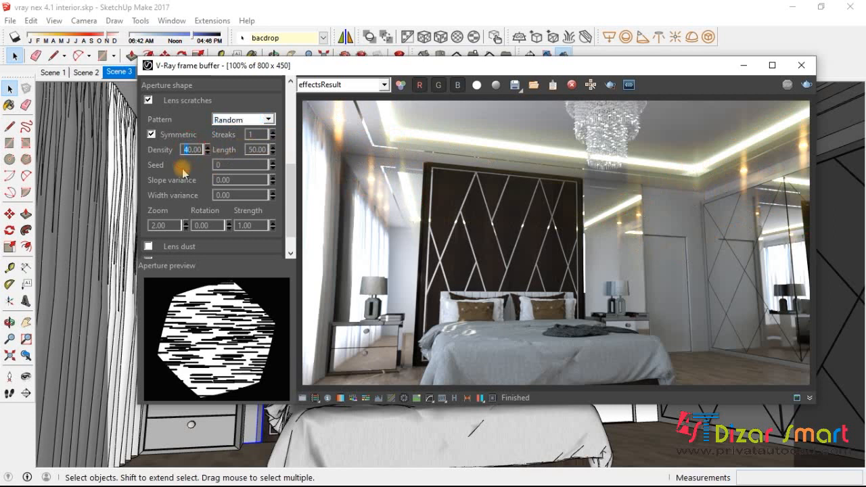
pyautogui.write('3')
pyautogui.click(252, 150)
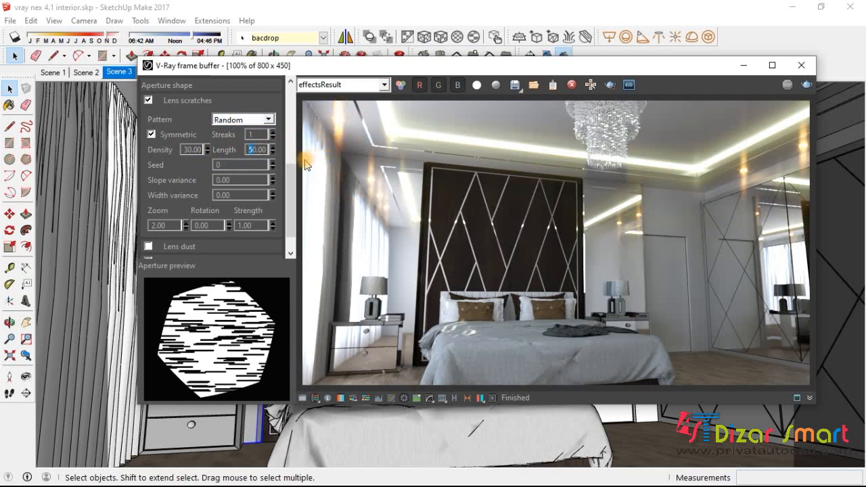
pyautogui.write('3')
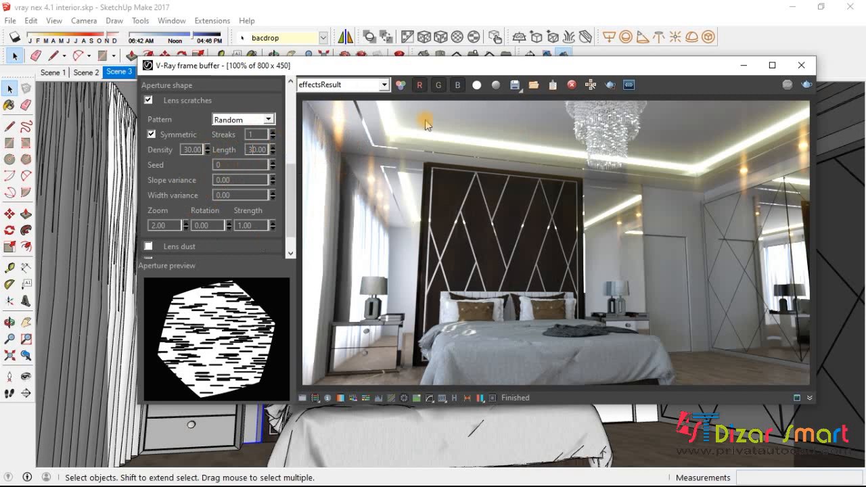
# - Reposition the frame buffer and show the color correction settings beside the render
pyautogui.moveTo(537, 65); pyautogui.dragTo(474, 61)
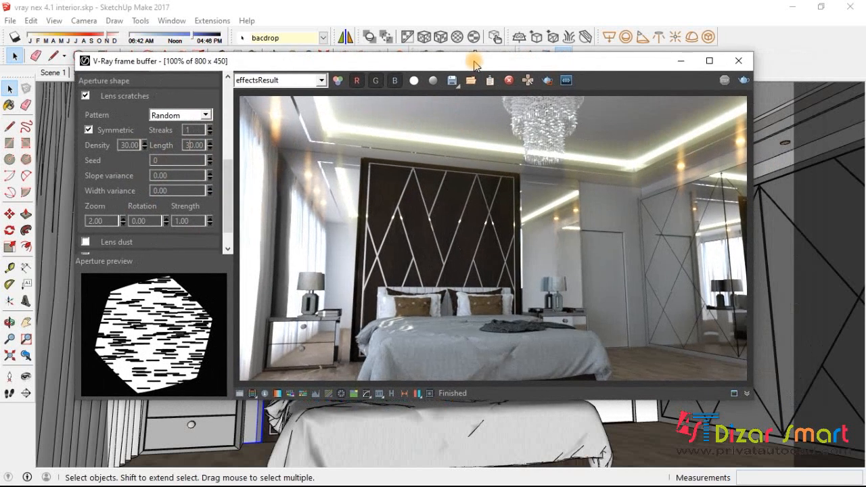
pyautogui.click(240, 395)
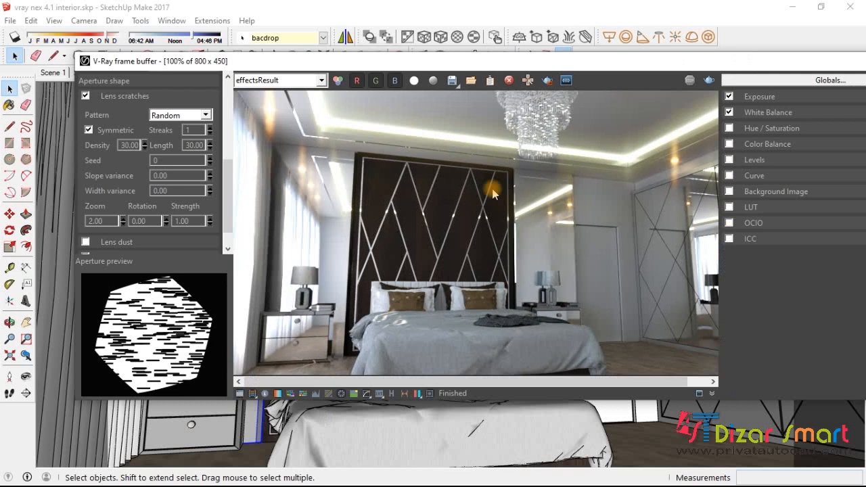
# - Bring the full color correction list into view and examine the Exposure correction's settings
pyautogui.moveTo(620, 61); pyautogui.dragTo(539, 51)
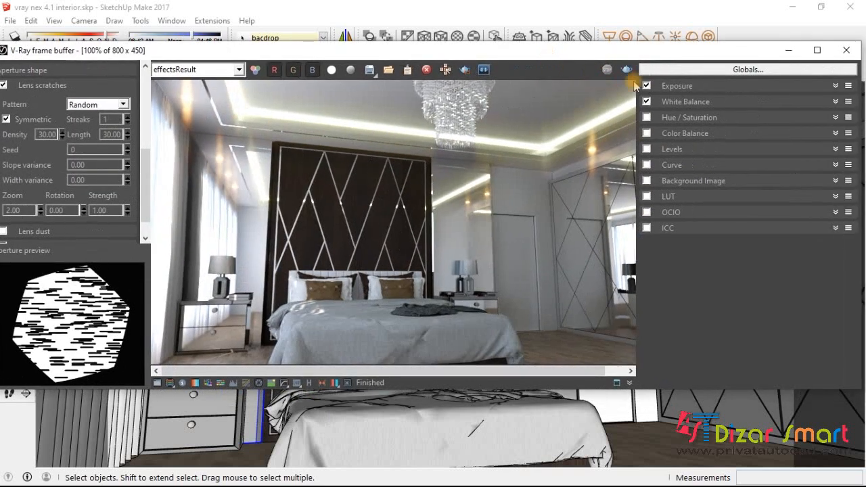
pyautogui.click(674, 88)
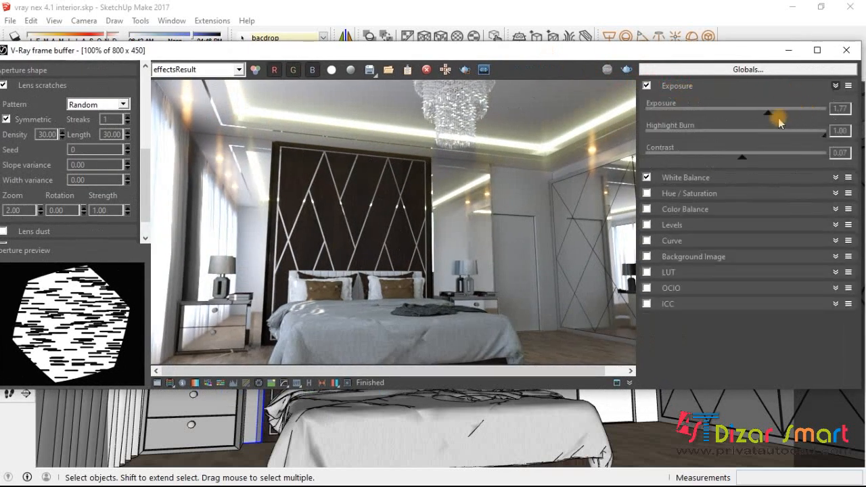
pyautogui.moveTo(768, 115)
pyautogui.mouseDown()
pyautogui.moveTo(779, 116)
pyautogui.moveTo(759, 117)
pyautogui.moveTo(770, 118)
pyautogui.mouseUp()
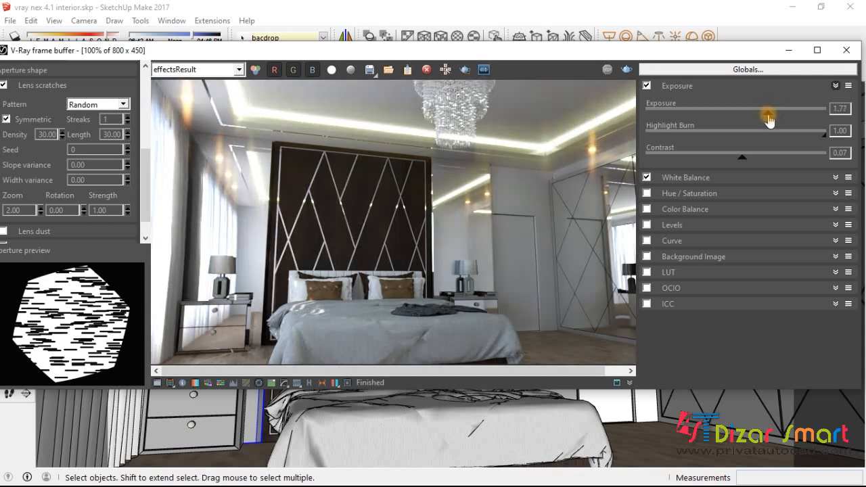
# - Adjust the White Balance temperature of the render, trying 8477 and 5456 before setting it to 3835
pyautogui.click(686, 179)
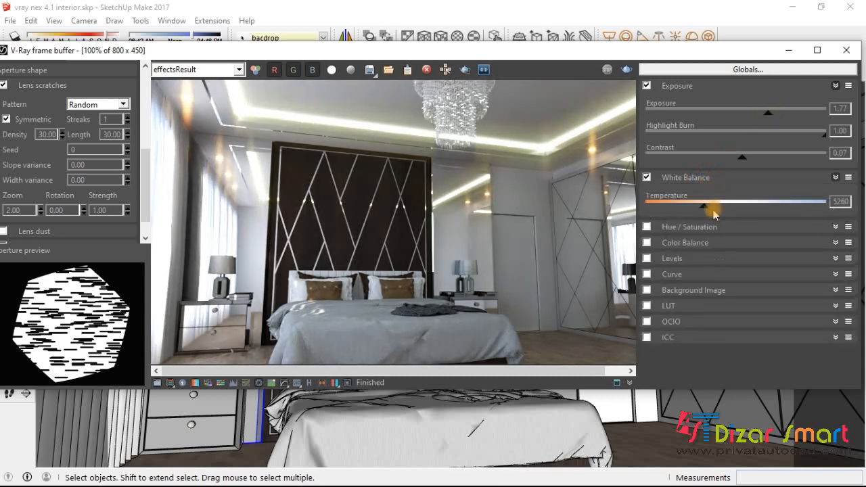
pyautogui.moveTo(706, 210); pyautogui.dragTo(788, 209)
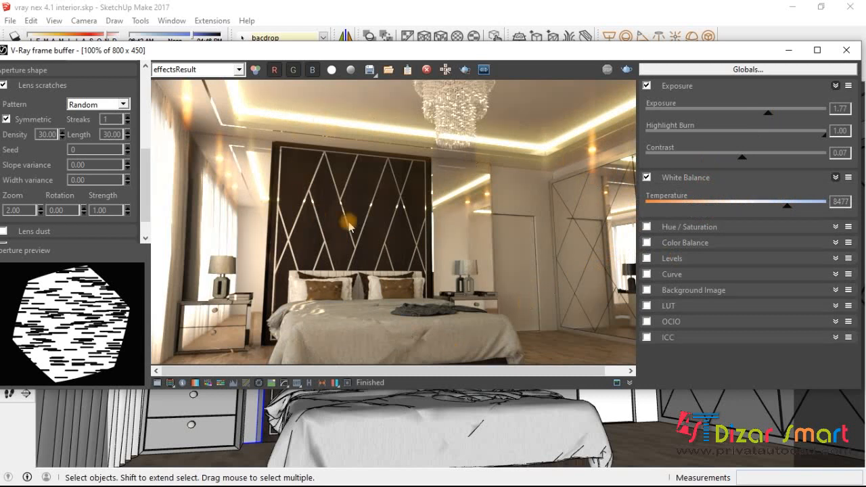
pyautogui.moveTo(787, 209); pyautogui.dragTo(708, 211)
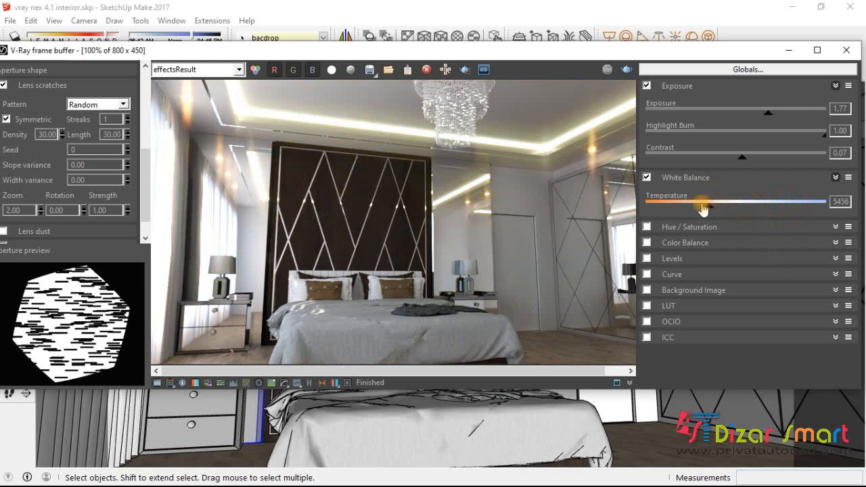
pyautogui.moveTo(711, 211); pyautogui.dragTo(664, 213)
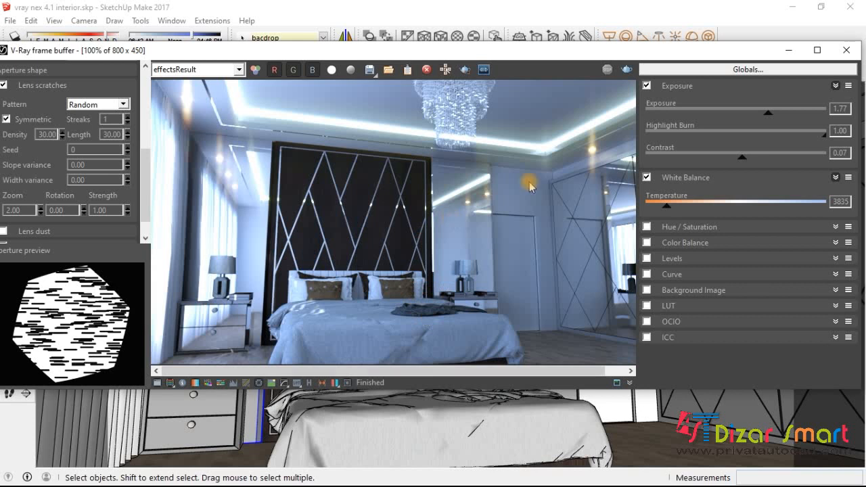
# - Hide the color correction and lens effects settings and reposition the frame buffer to leave the render in view
pyautogui.click(156, 384)
pyautogui.moveTo(322, 50); pyautogui.dragTo(421, 36)
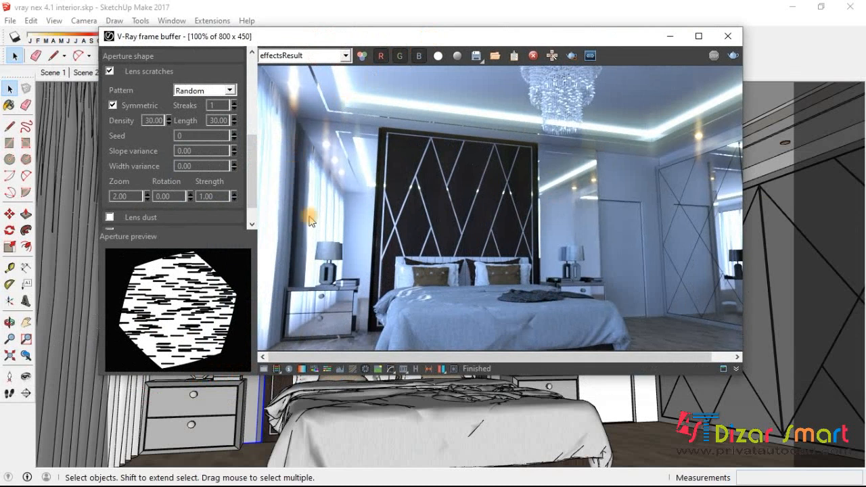
pyautogui.click(456, 371)
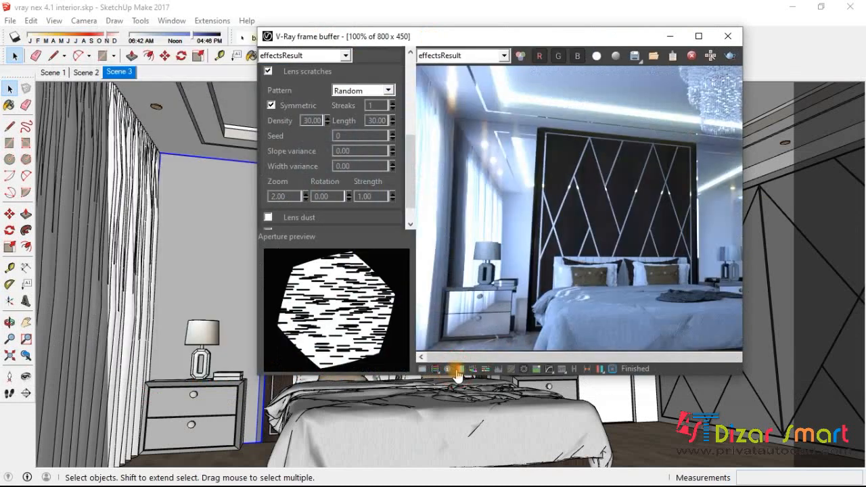